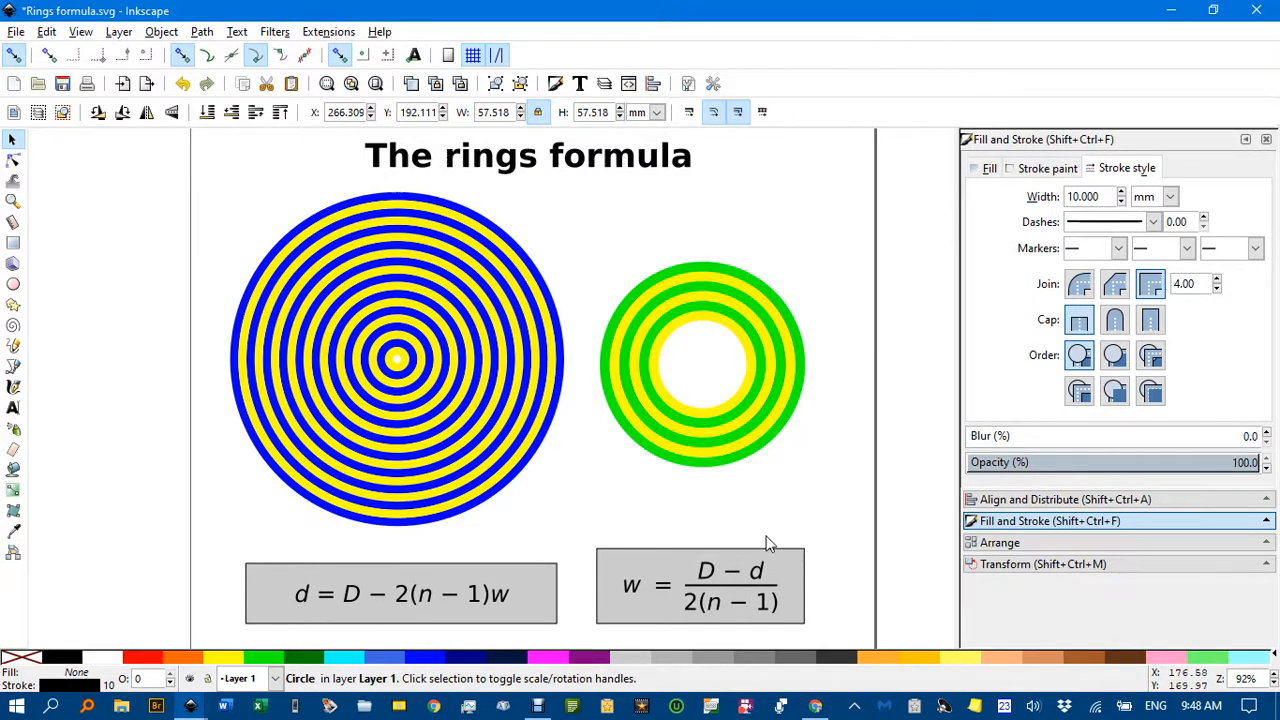
Examine the example ring drawings, the two ring formulas and the worked stroke-width calculation on the page.
left_click_drag(776, 525, 578, 434)
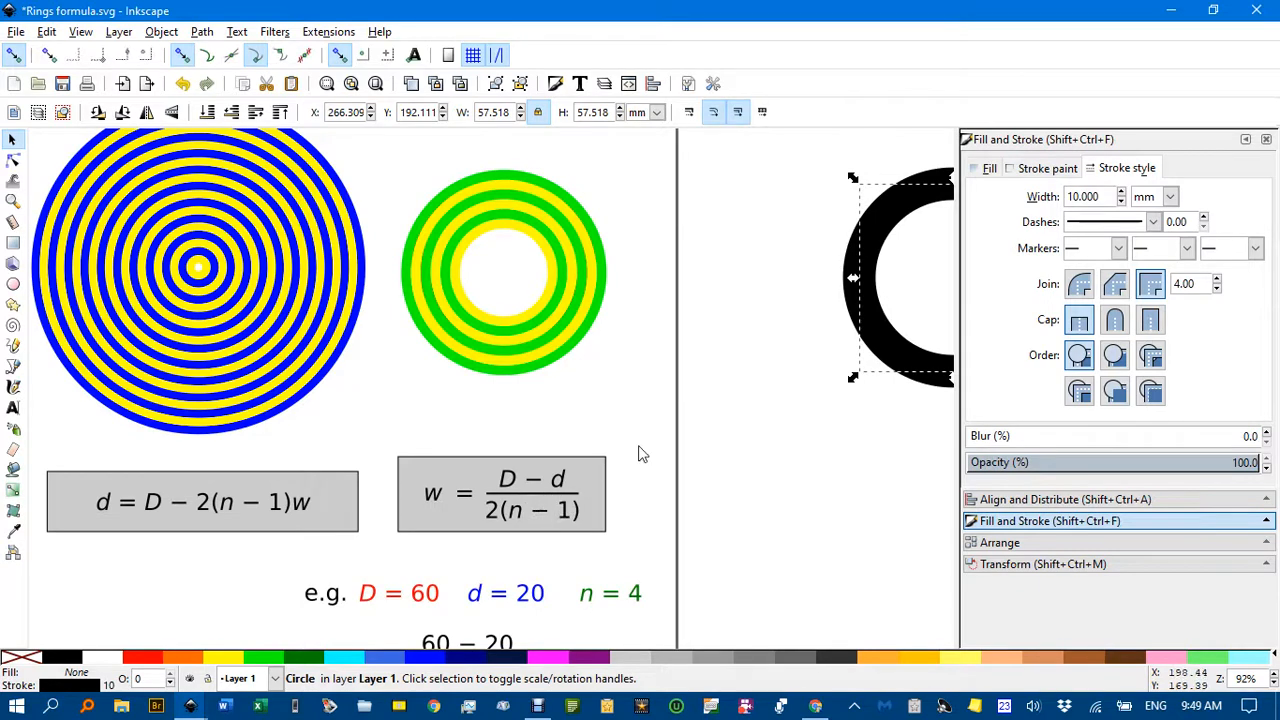
left_click_drag(640, 447, 597, 460)
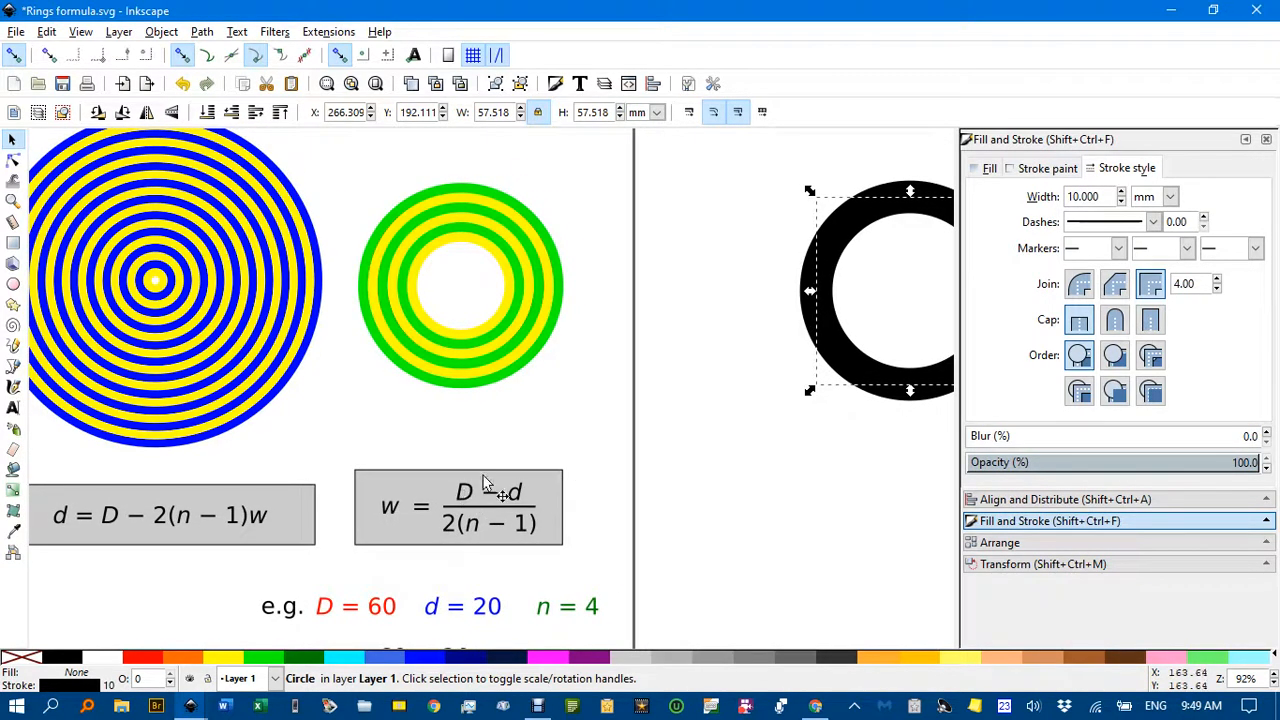
left_click_drag(726, 460, 503, 488)
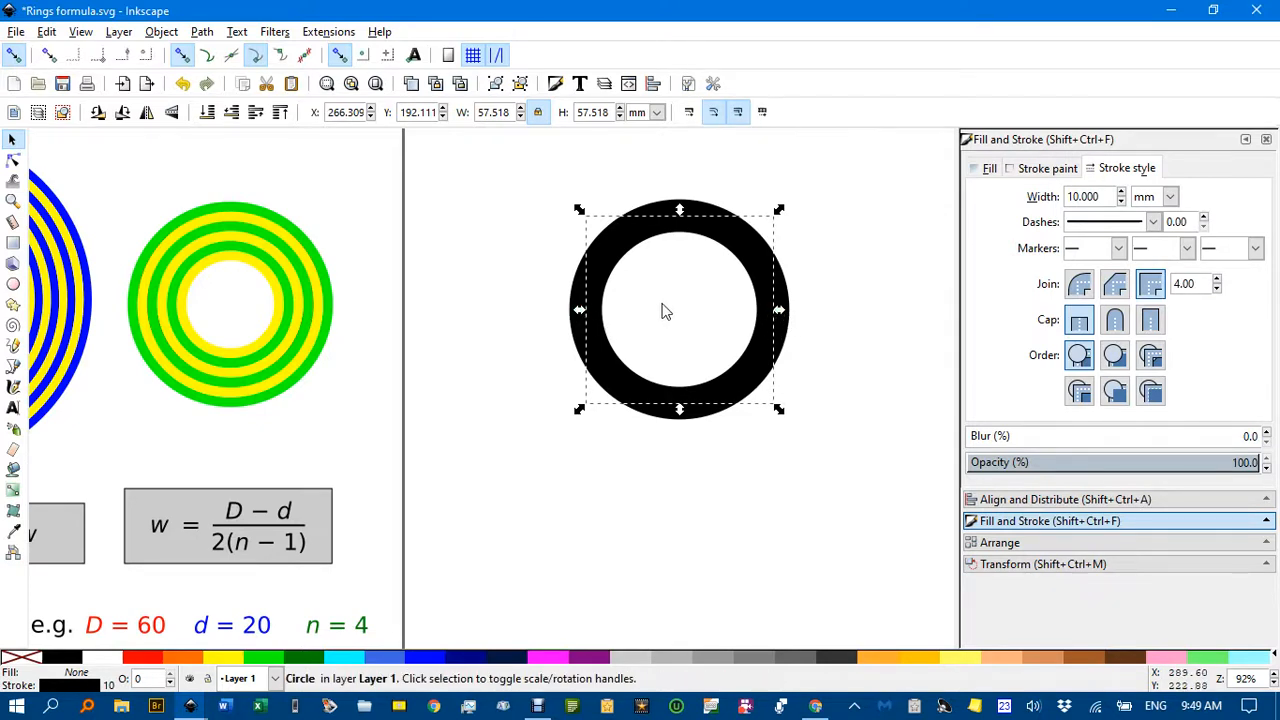
mouse_move(497, 480)
left_mouse_down()
mouse_move(531, 429)
mouse_move(720, 309)
left_mouse_up()
left_click_drag(660, 489, 728, 400)
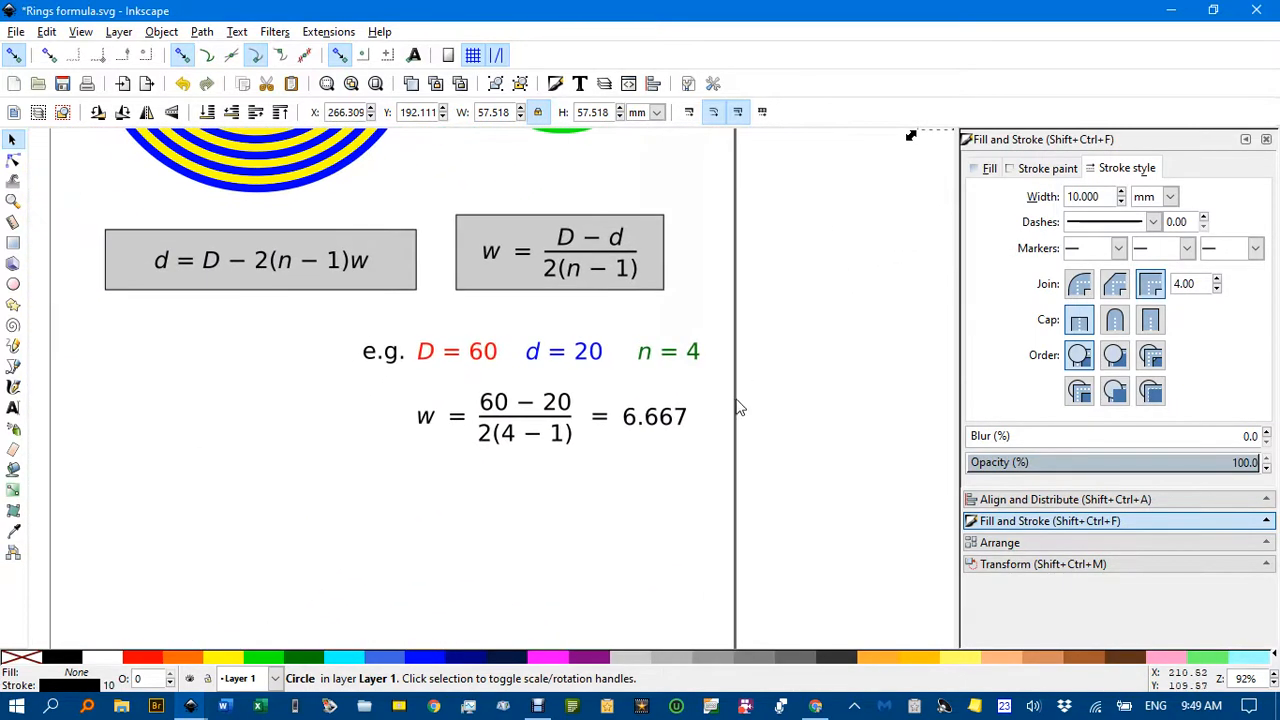
left_click_drag(638, 474, 689, 354)
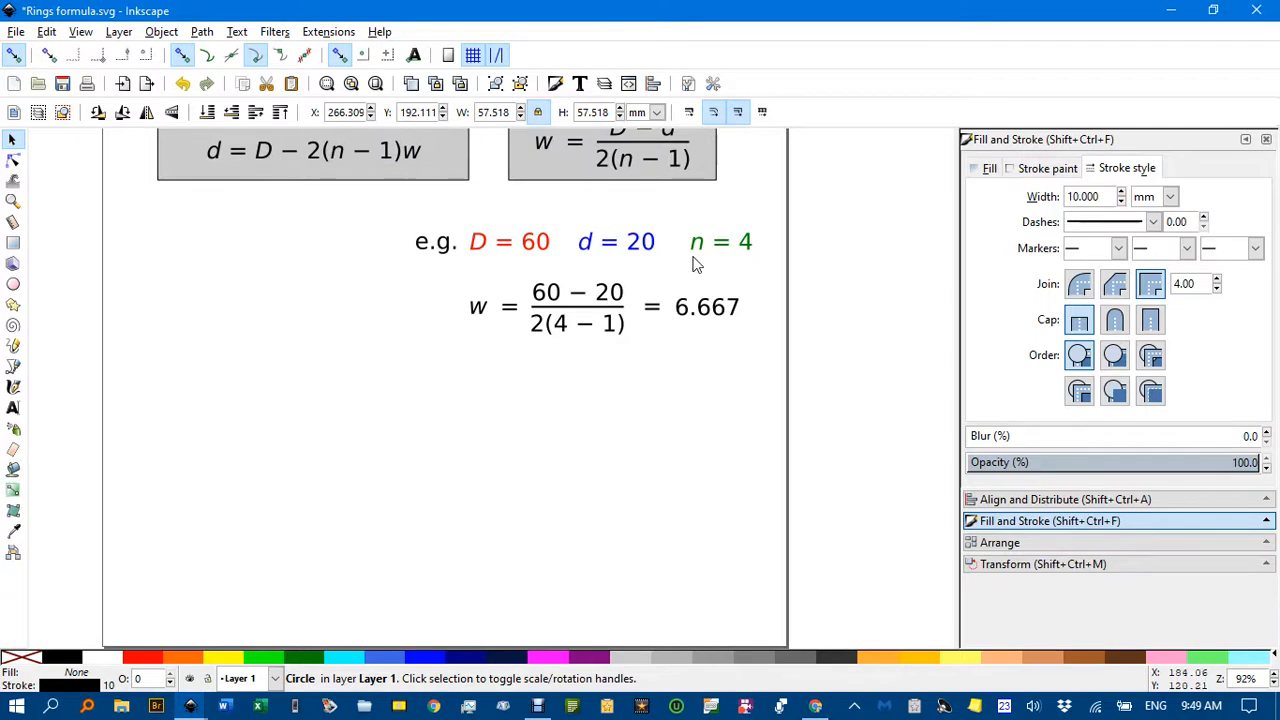
scroll(604, 220, "up", 2)
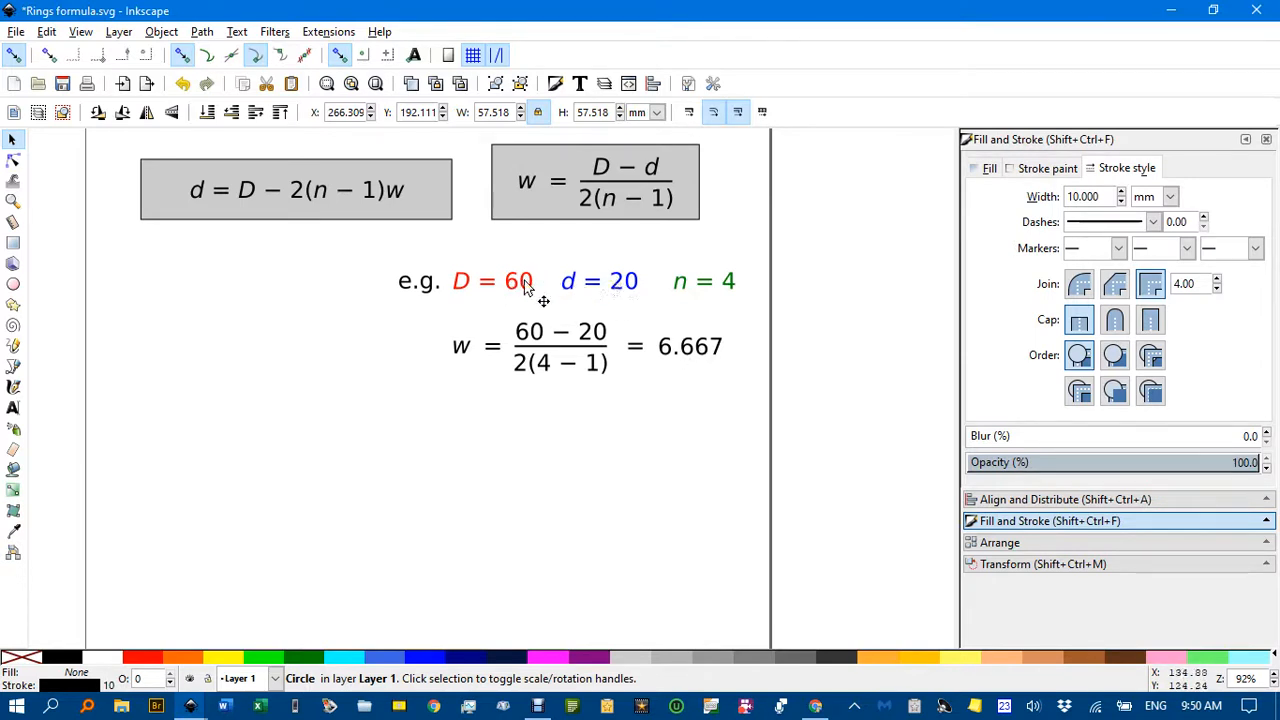
Draw a circle in the empty area below the worked example and set its width to 60 mm with proportions locked.
left_click_drag(503, 441, 522, 354)
key("e")
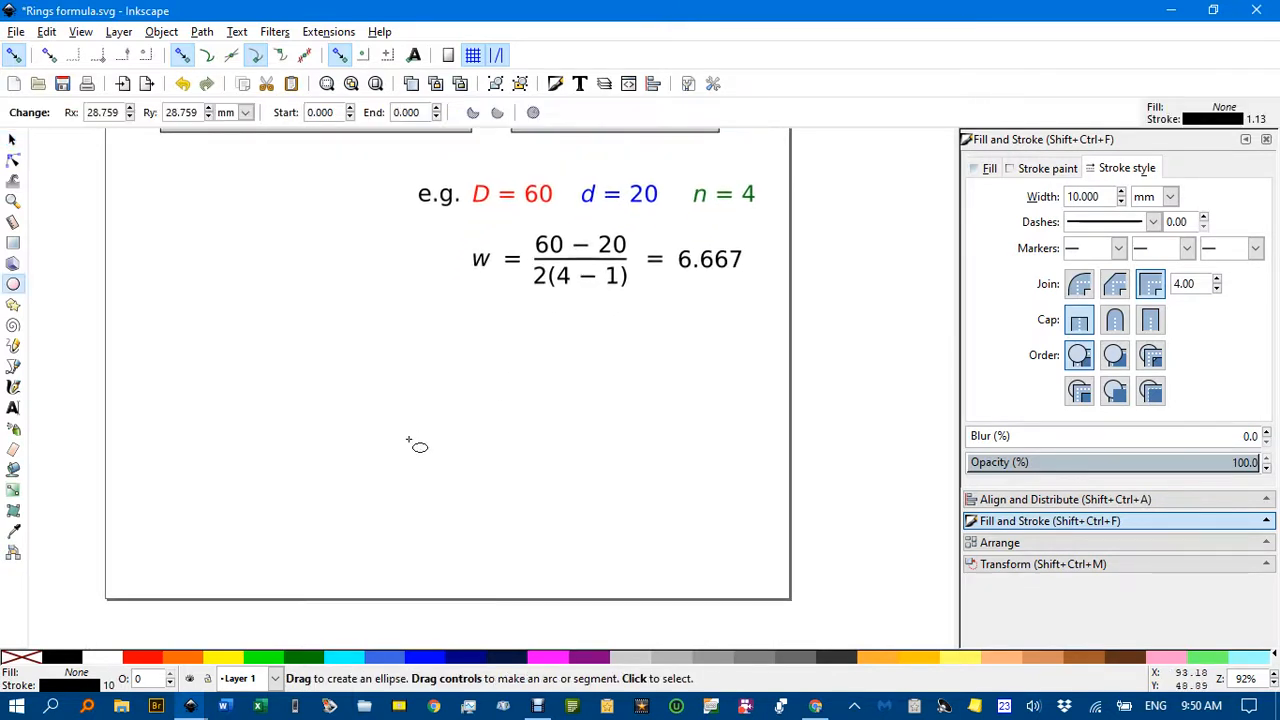
left_click_drag(329, 443, 451, 540)
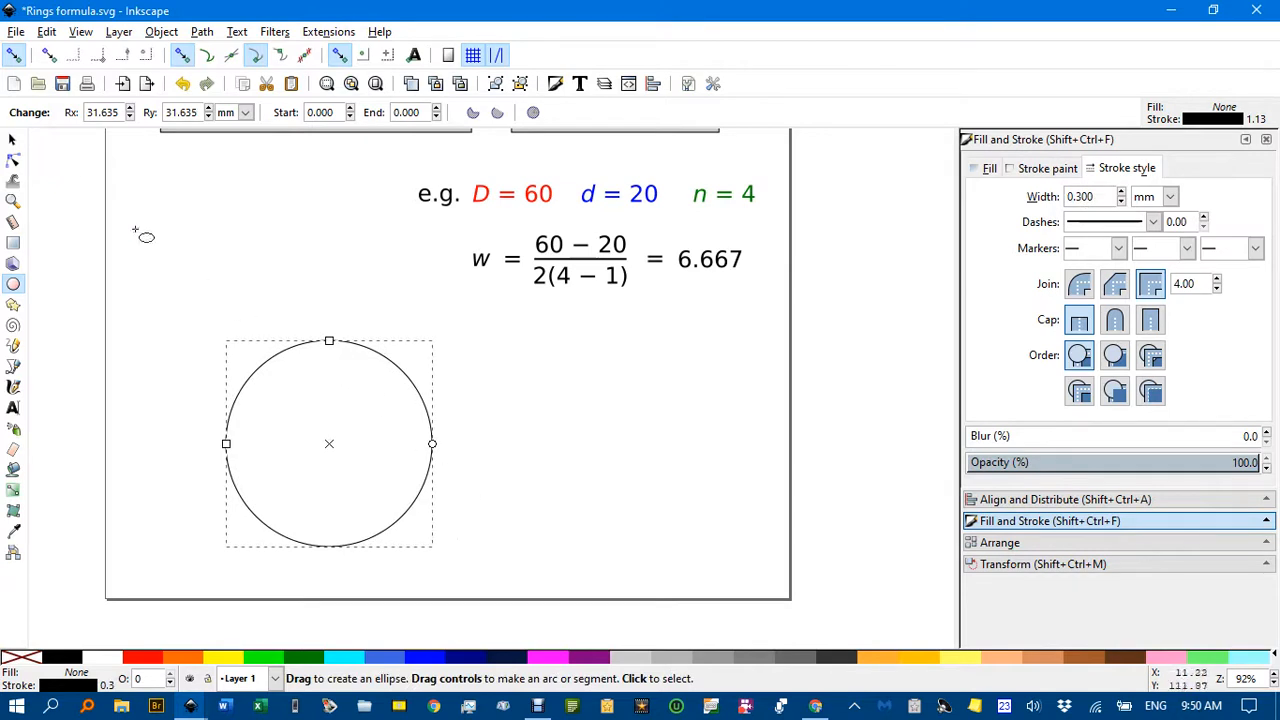
left_click(12, 139)
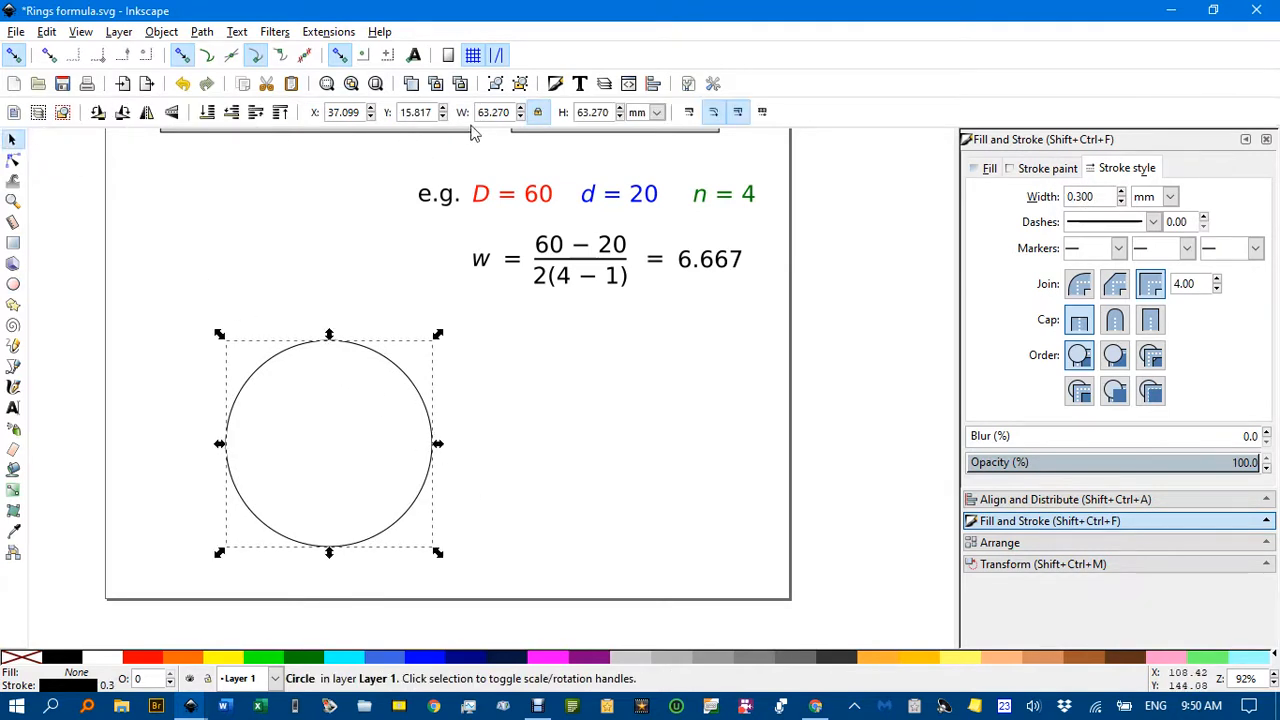
left_click_drag(510, 112, 487, 112)
type("60")
key("Return")
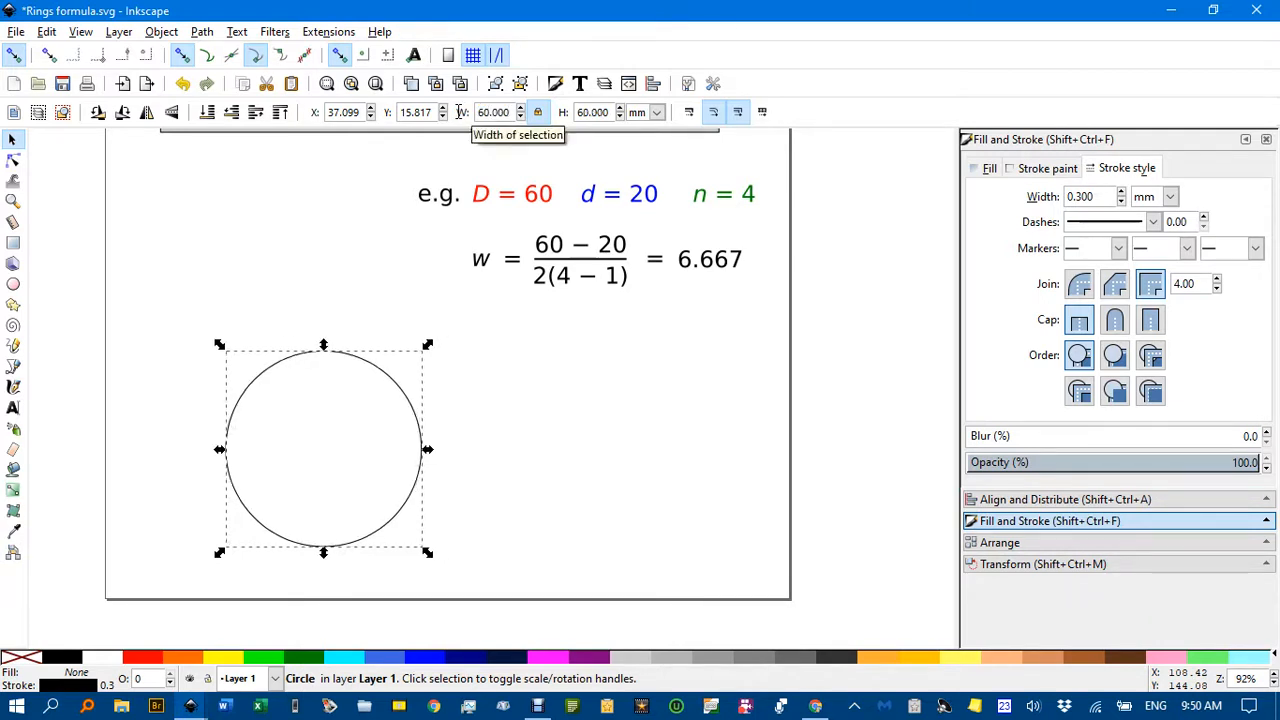
Set the circle's stroke width to 6.667 mm and convert the circle to a path.
double_click(1111, 197)
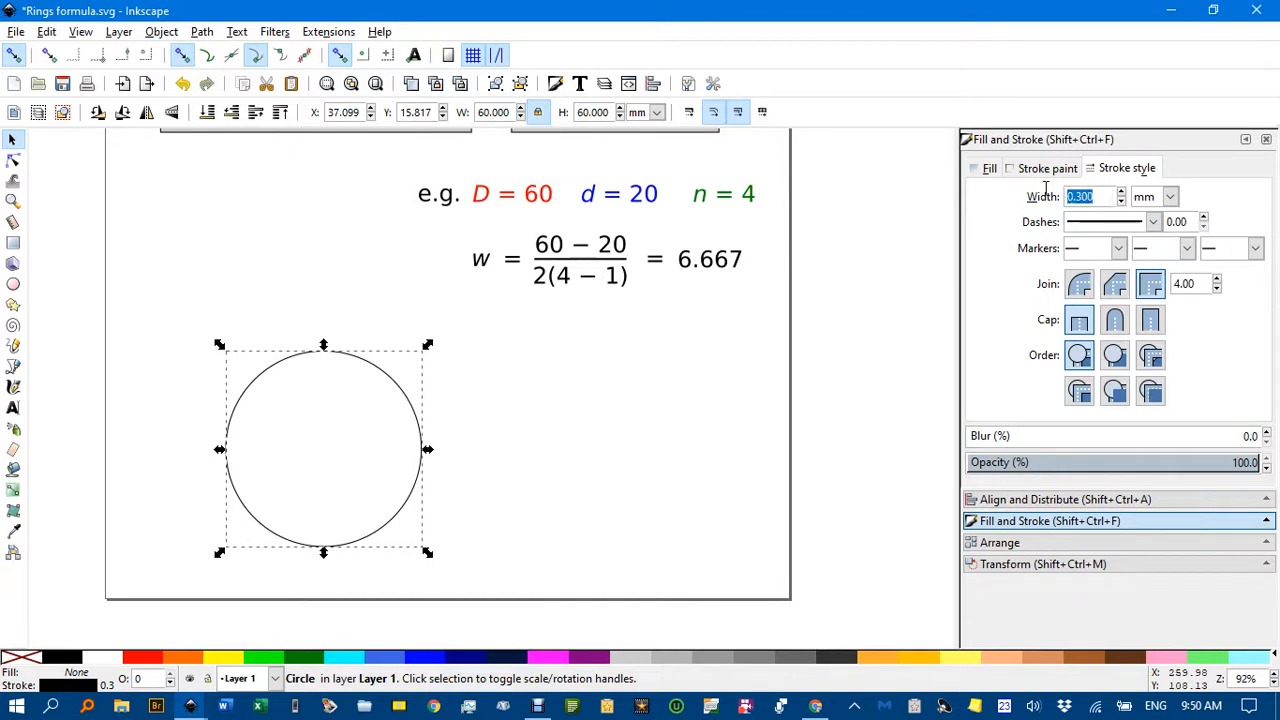
type("6.667")
key("Return")
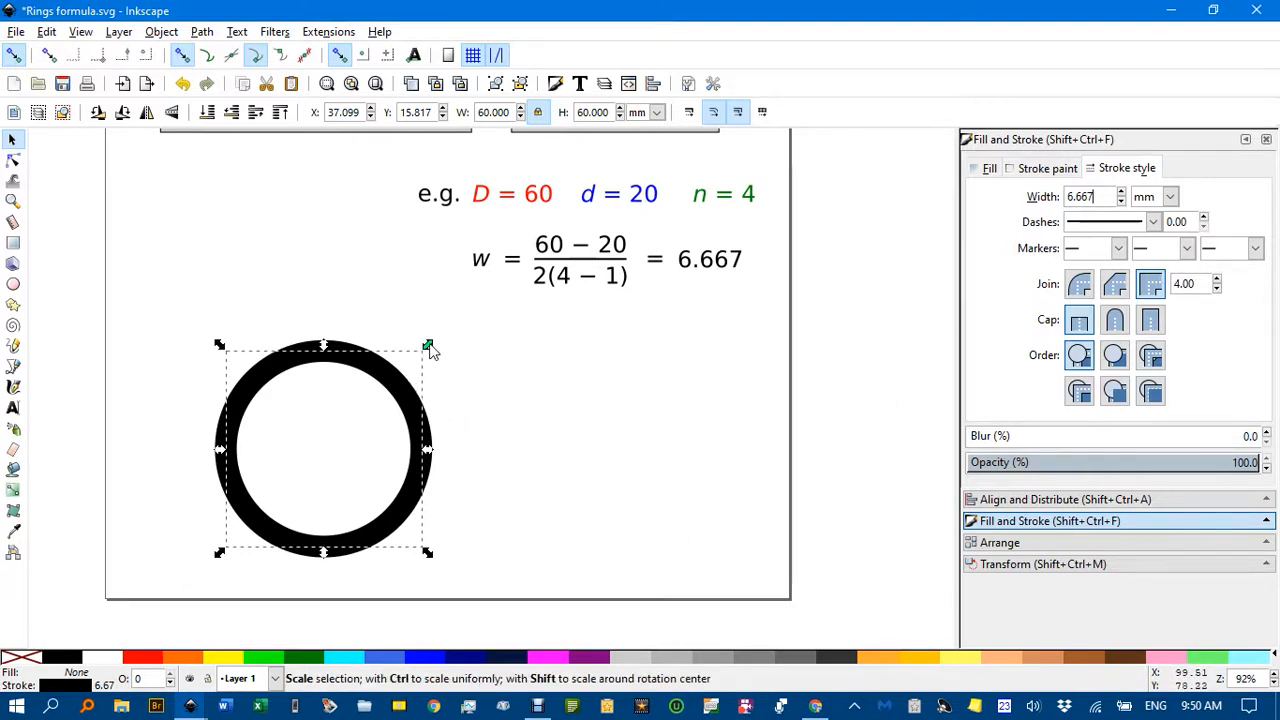
left_click(203, 33)
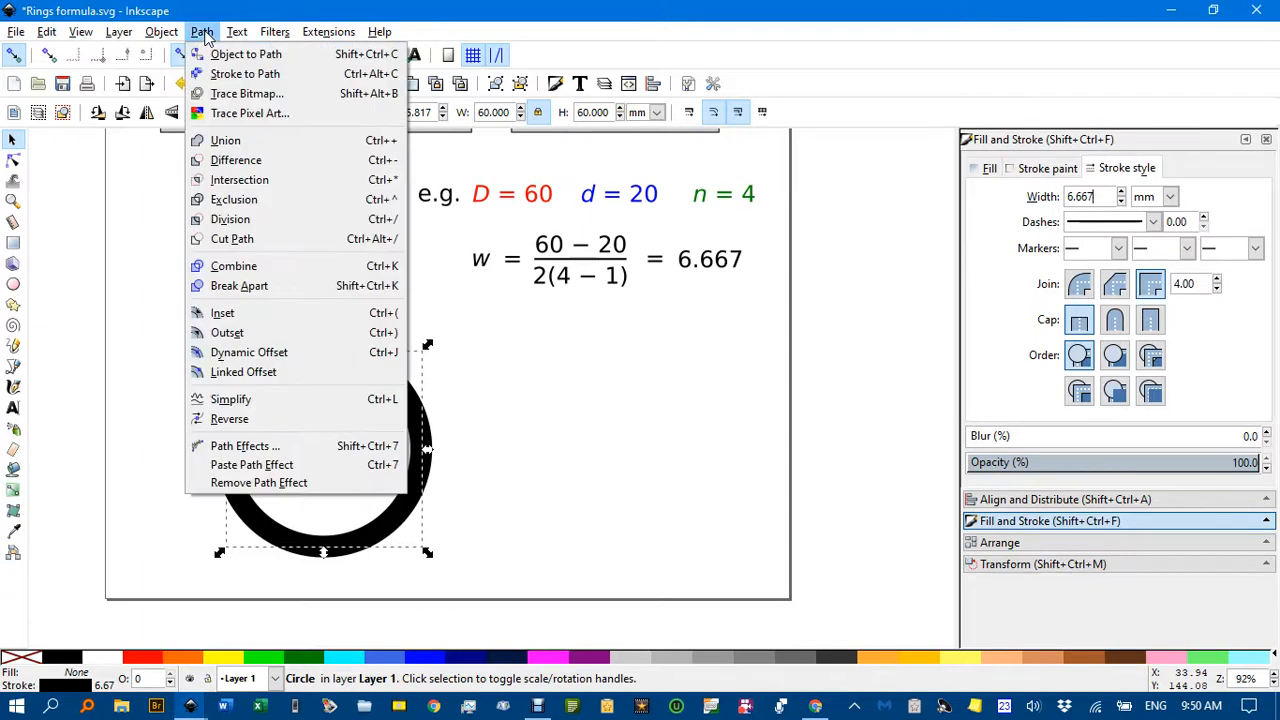
left_click(222, 60)
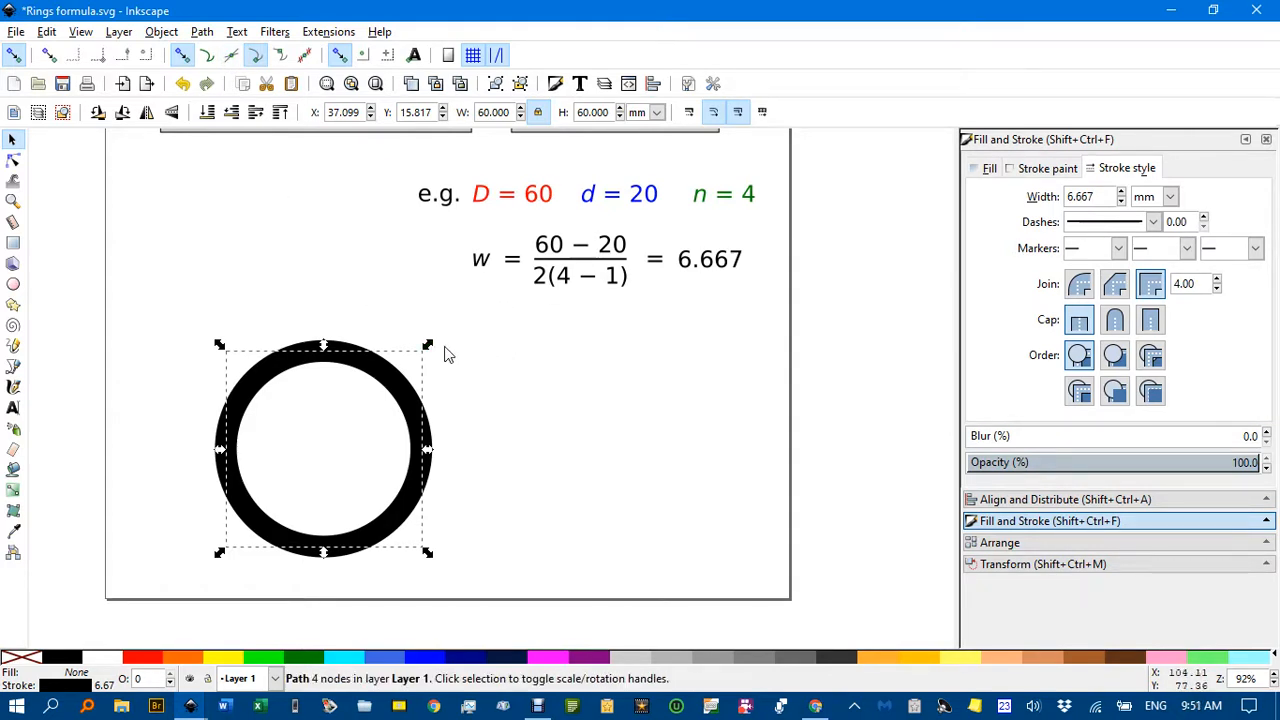
Create a smaller concentric duplicate of the ring and set its width to 20 mm with proportions locked.
mouse_move(428, 346)
left_mouse_down()
mouse_move(417, 371)
mouse_move(433, 367)
mouse_move(400, 390)
left_mouse_up()
key("ctrl+d")
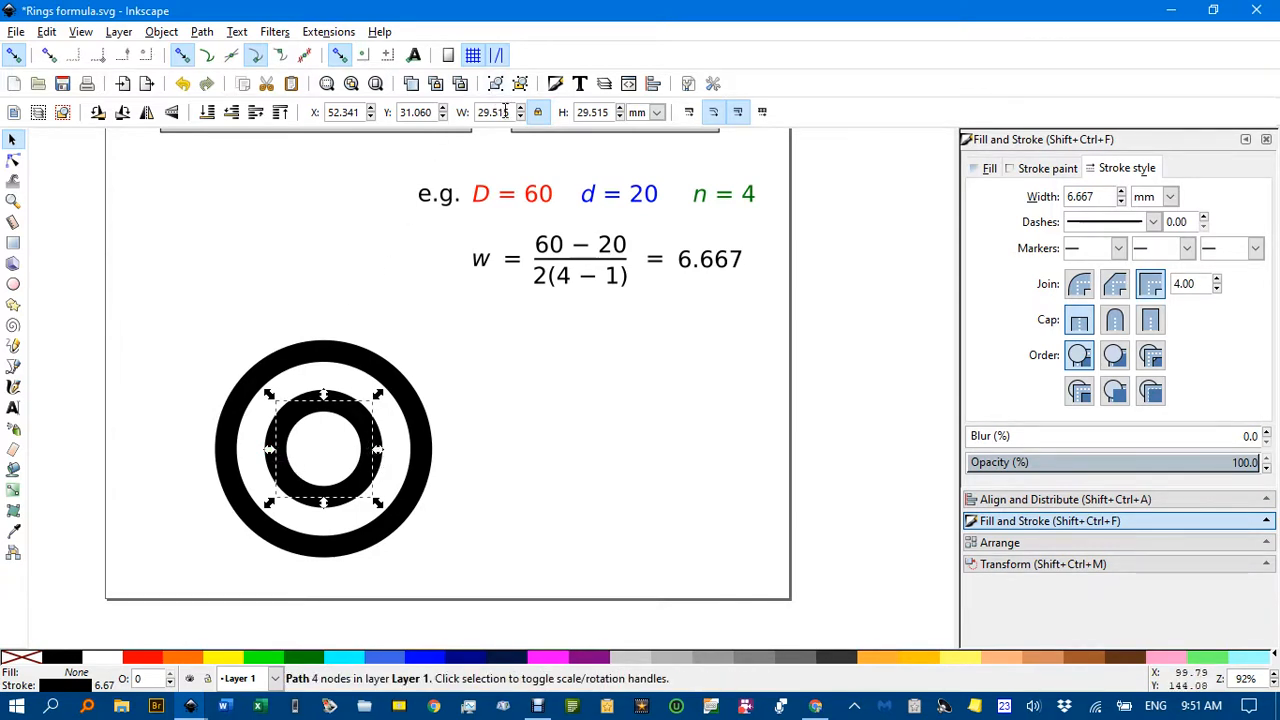
left_click_drag(505, 112, 462, 112)
type("20")
key("Return")
Select both rings and centre them on each other along the vertical and horizontal axes.
left_click_drag(170, 298, 532, 606)
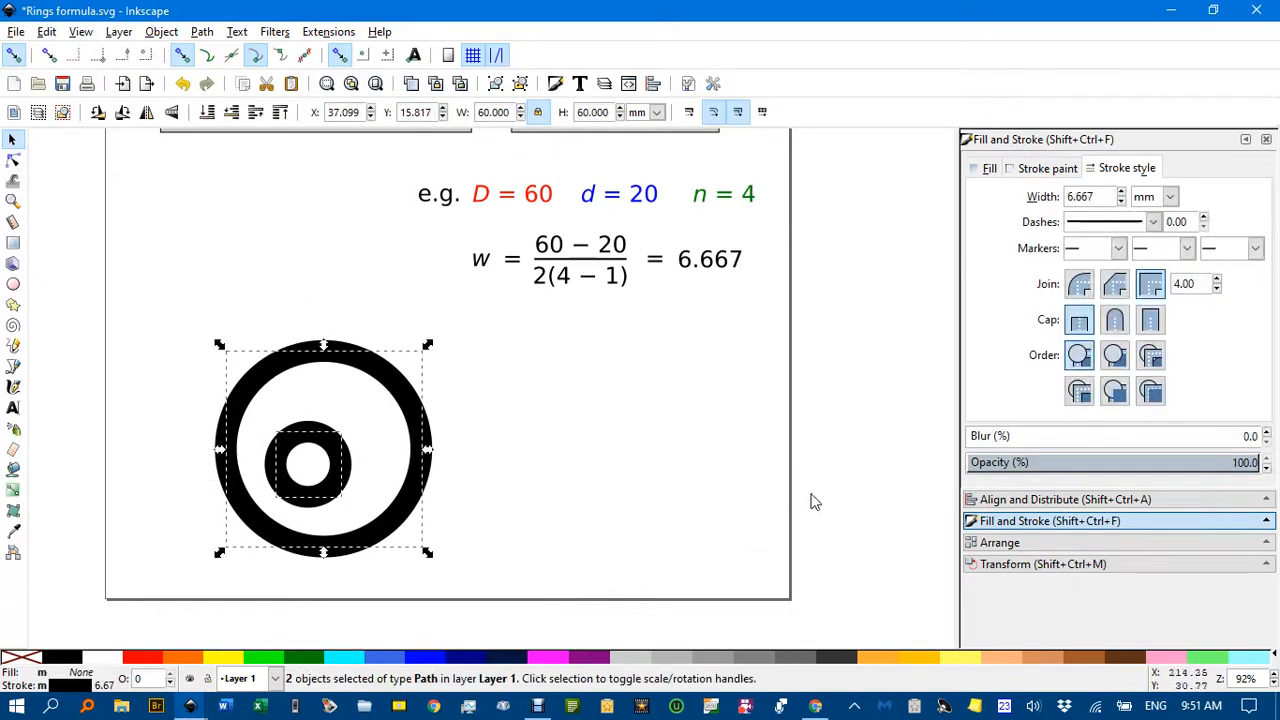
left_click(1046, 499)
left_click(1158, 228)
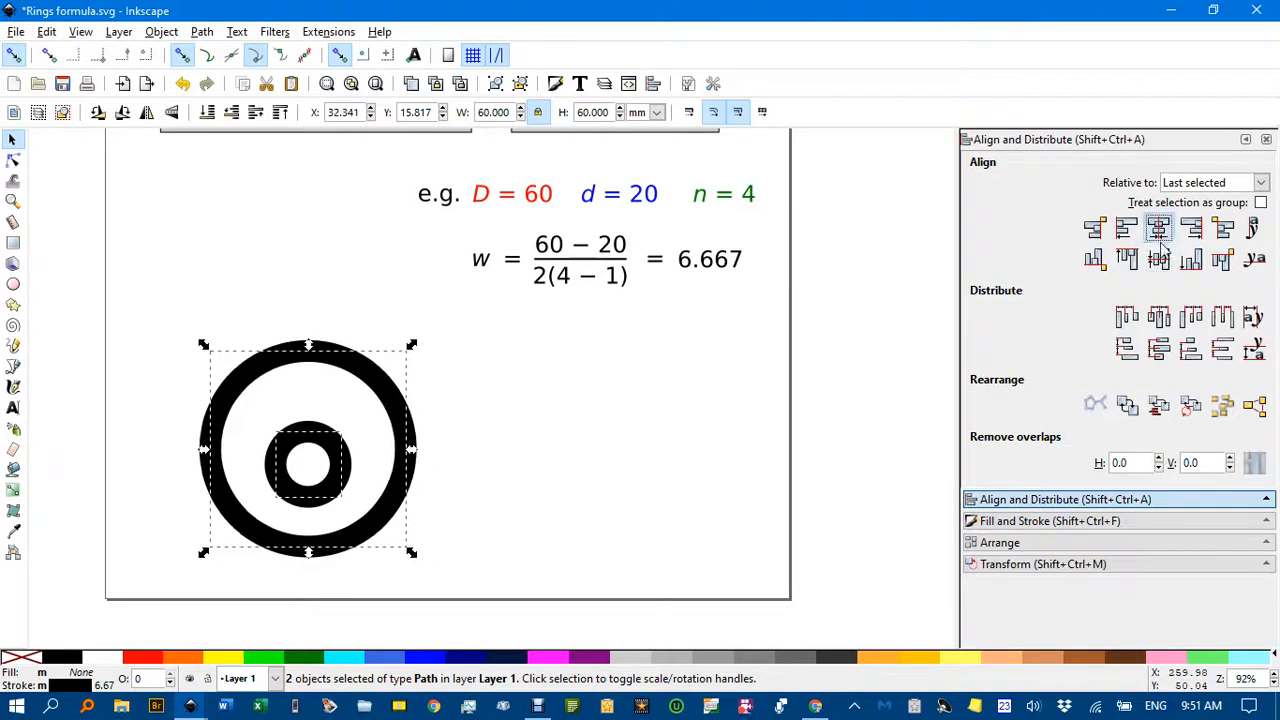
left_click(1158, 259)
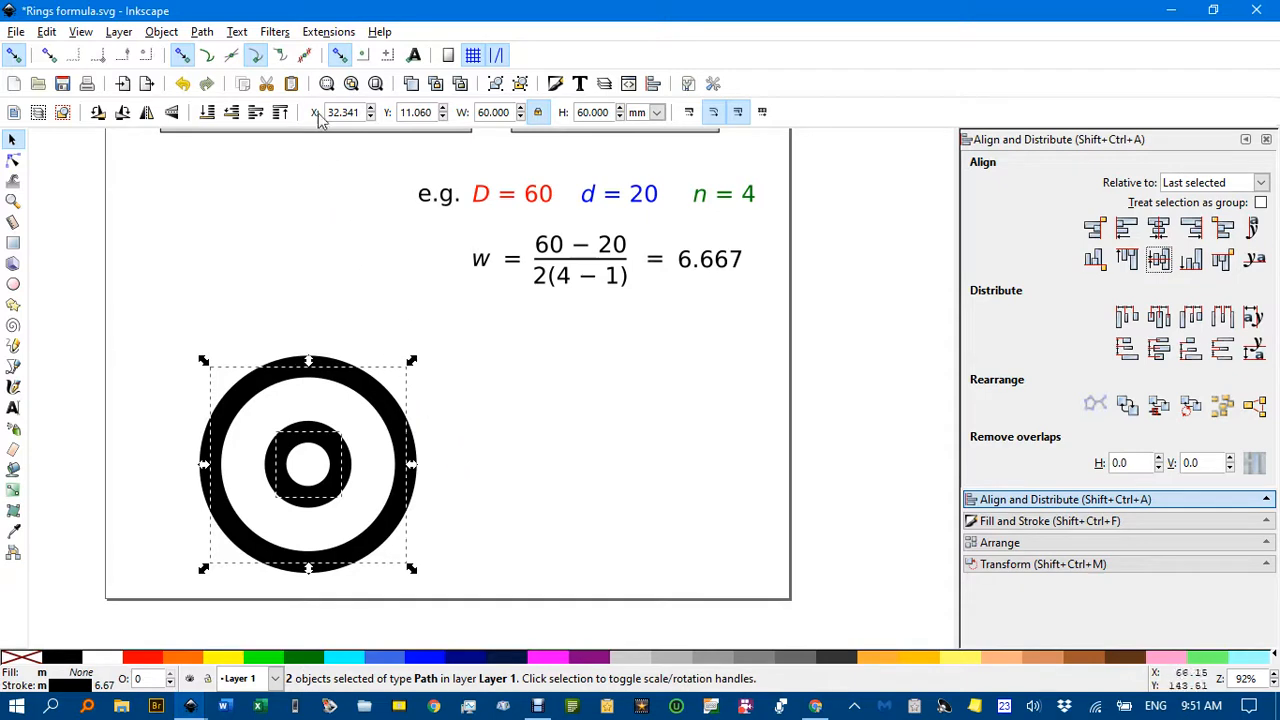
Interpolate between the outer and inner rings with 2 interpolation steps, exponent 0.0, method 1 and Interpolate style enabled.
left_click(328, 32)
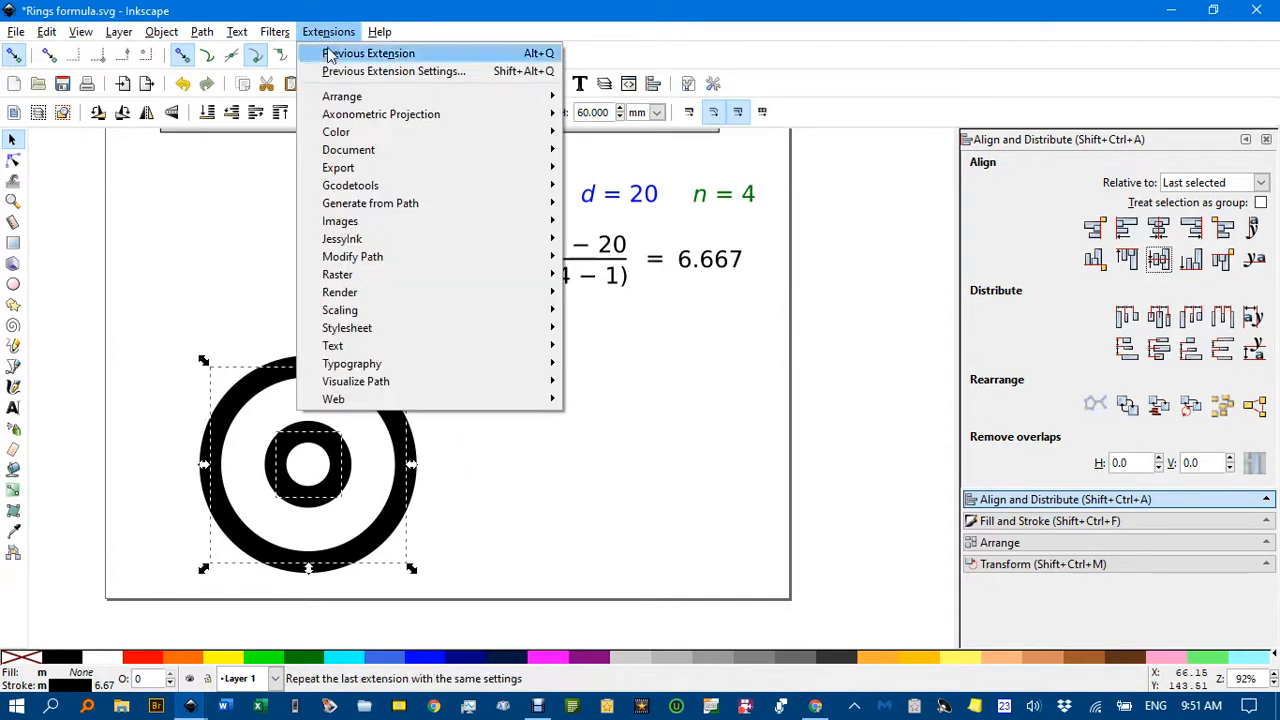
mouse_move(358, 207)
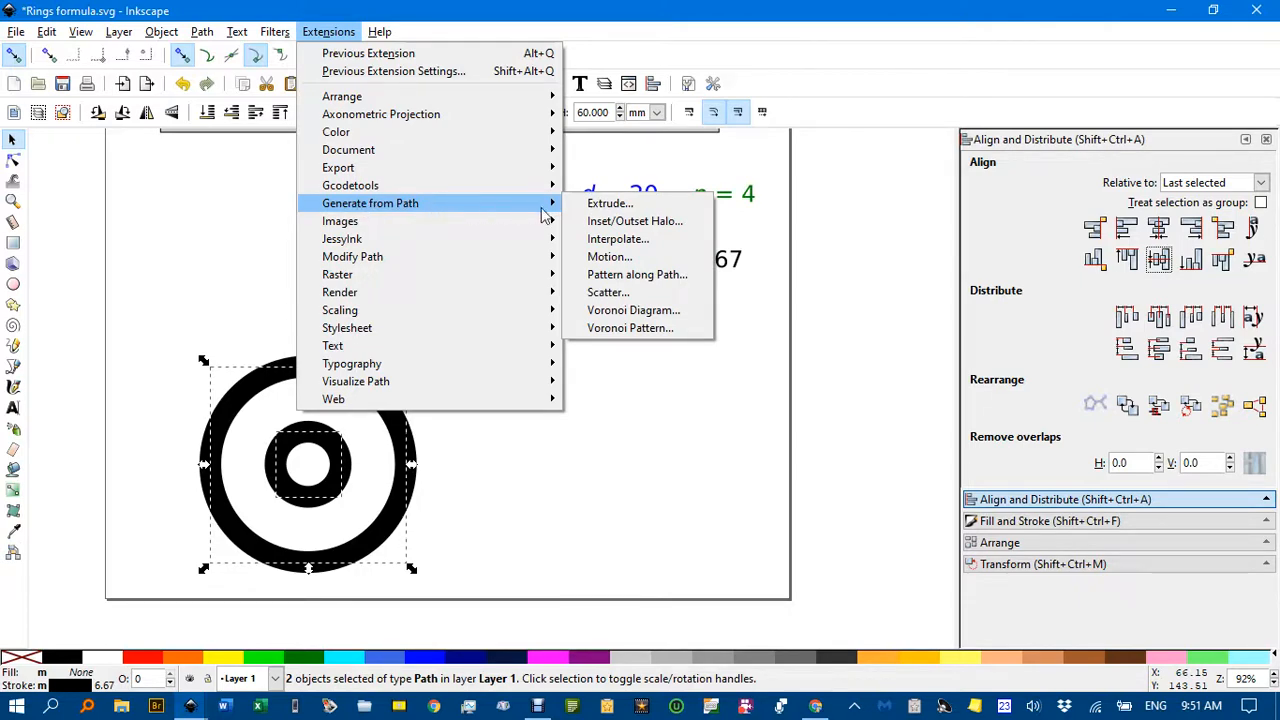
left_click(615, 240)
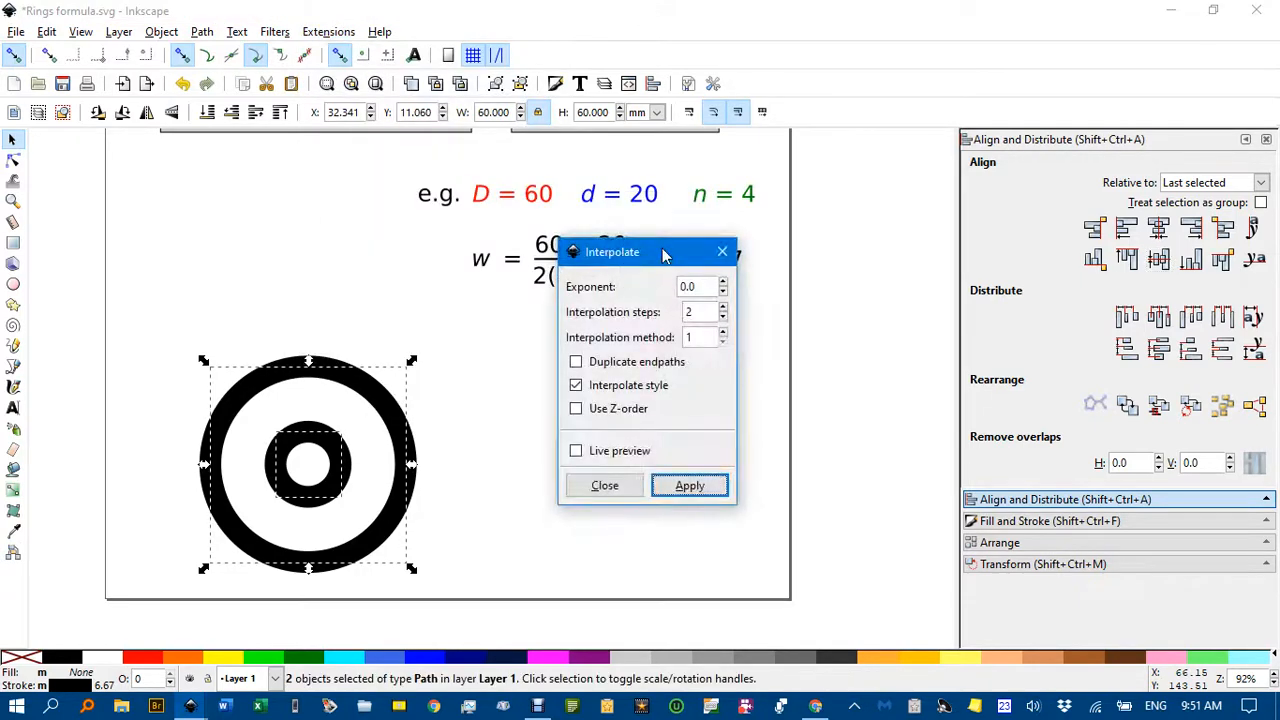
left_click_drag(660, 257, 869, 244)
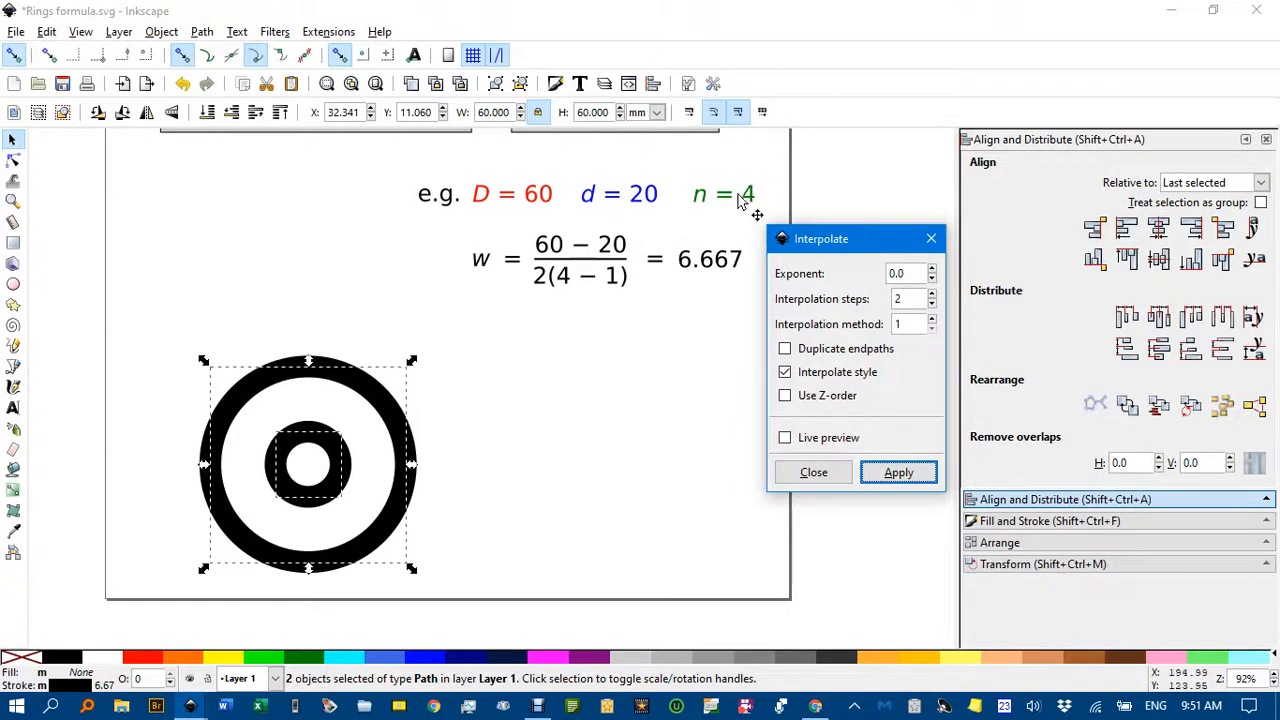
double_click(898, 299)
type("2")
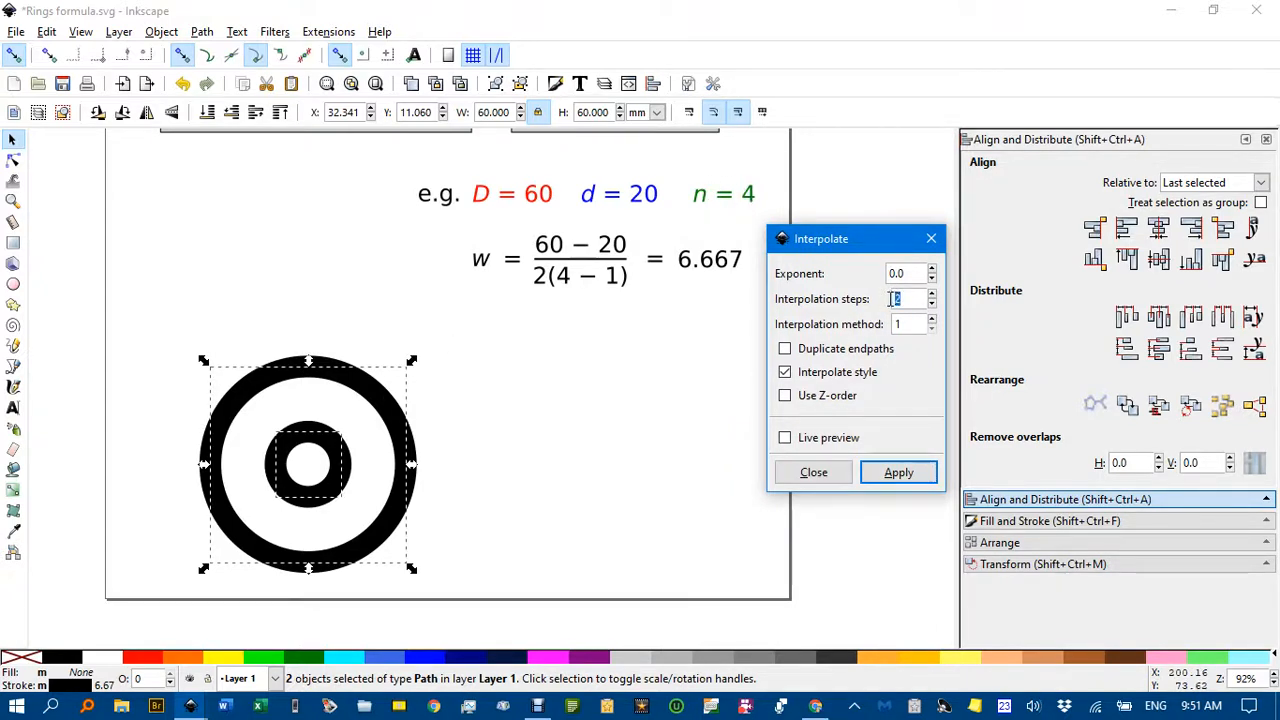
left_click(903, 476)
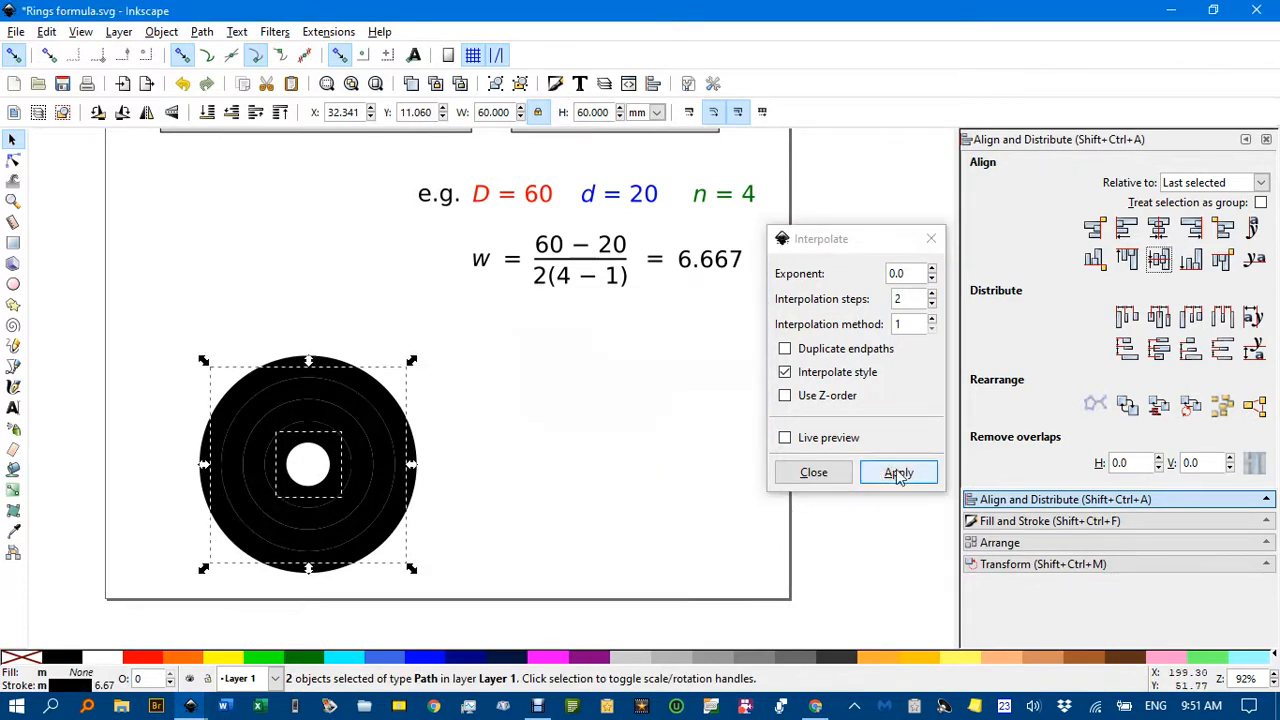
left_click(826, 476)
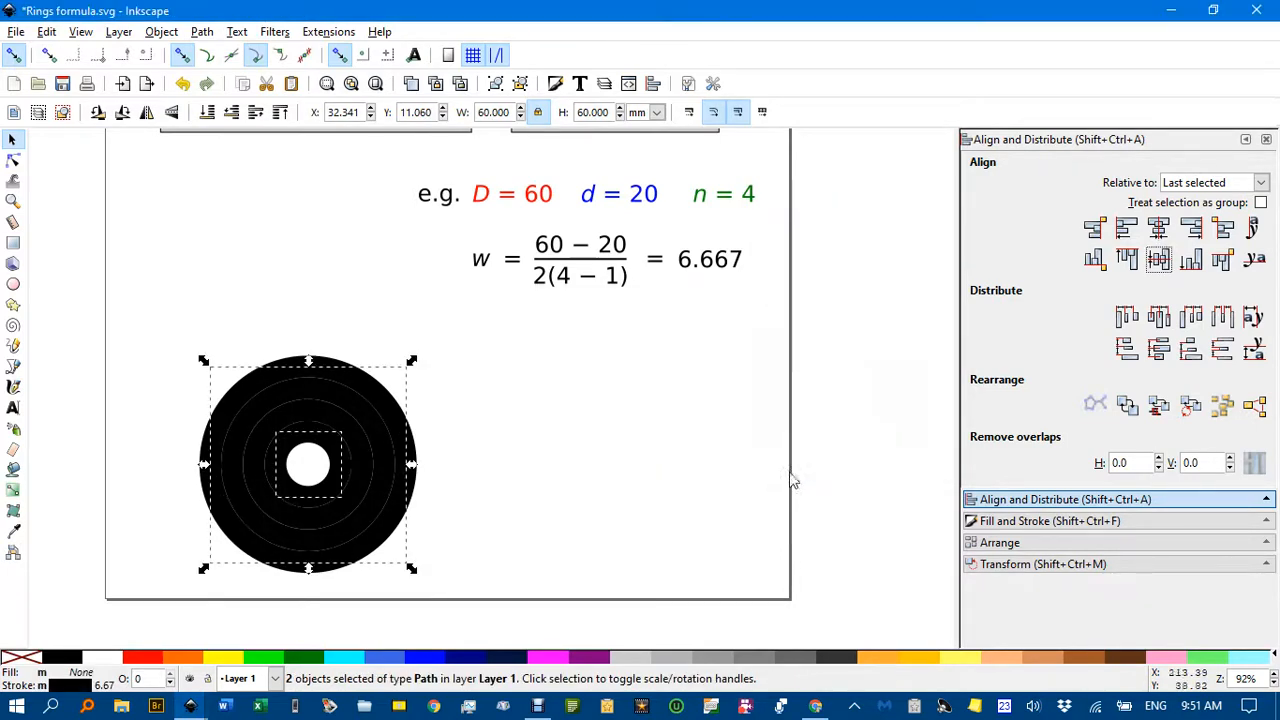
Ungroup the interpolated rings and convert the strokes of all four rings to paths.
left_click(457, 432)
scroll(477, 430, "down", 2)
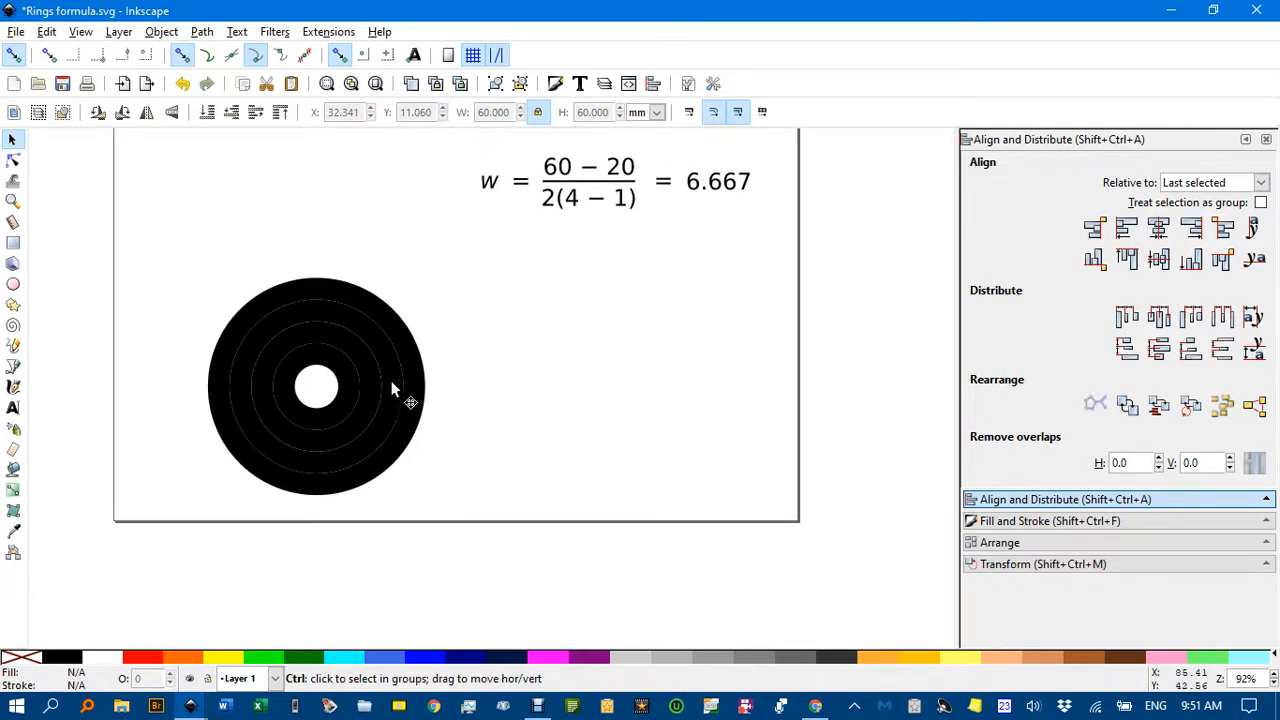
scroll(390, 386, "up", 3)
scroll(359, 384, "down", 3)
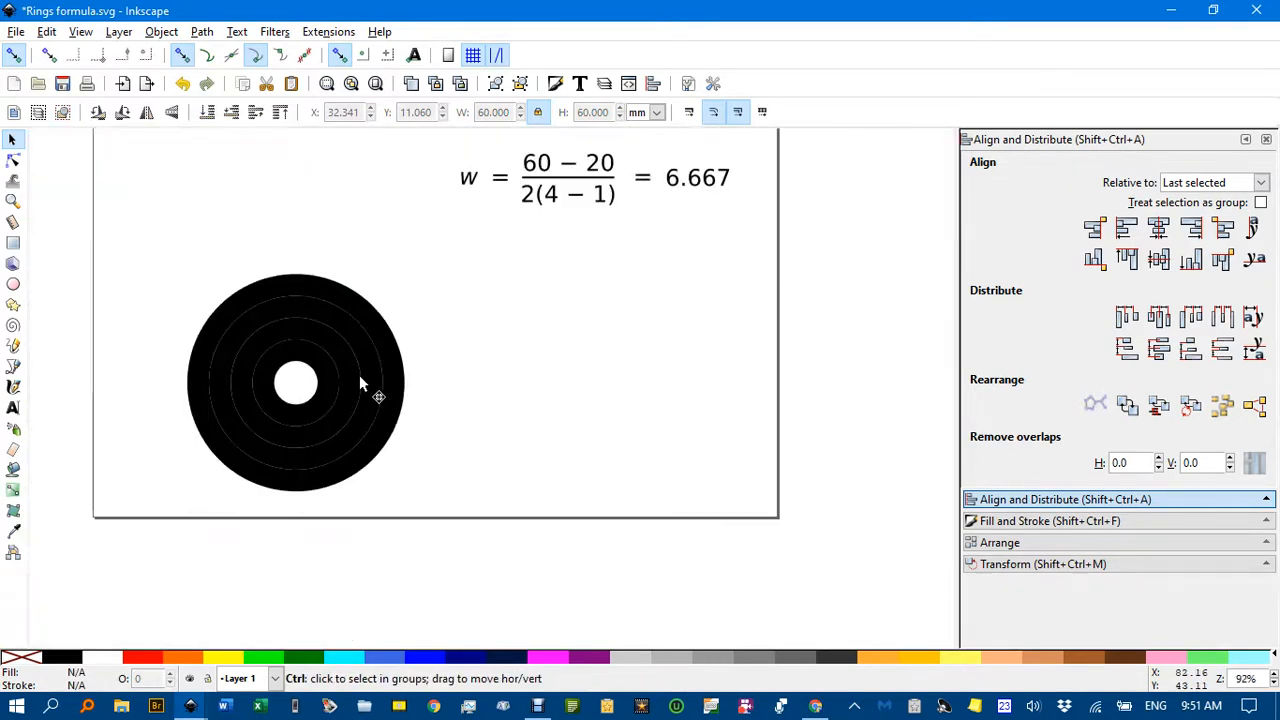
scroll(475, 400, "up", 2)
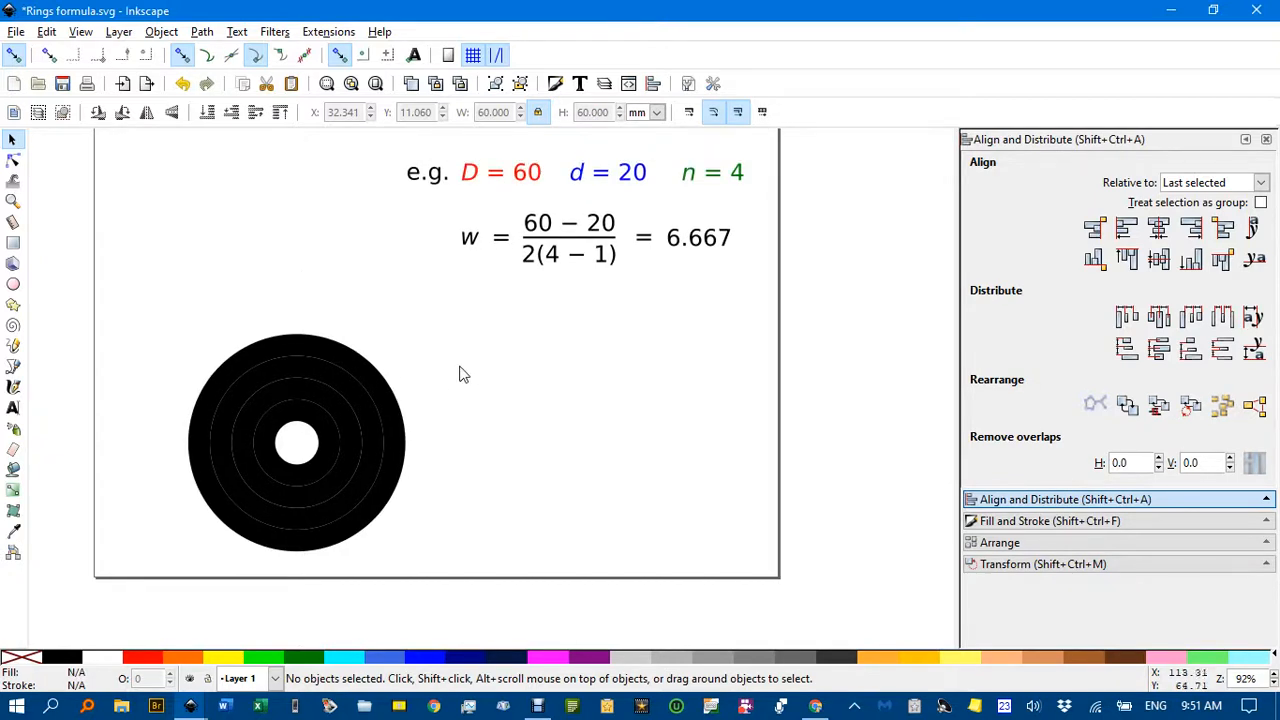
left_click_drag(153, 302, 492, 574)
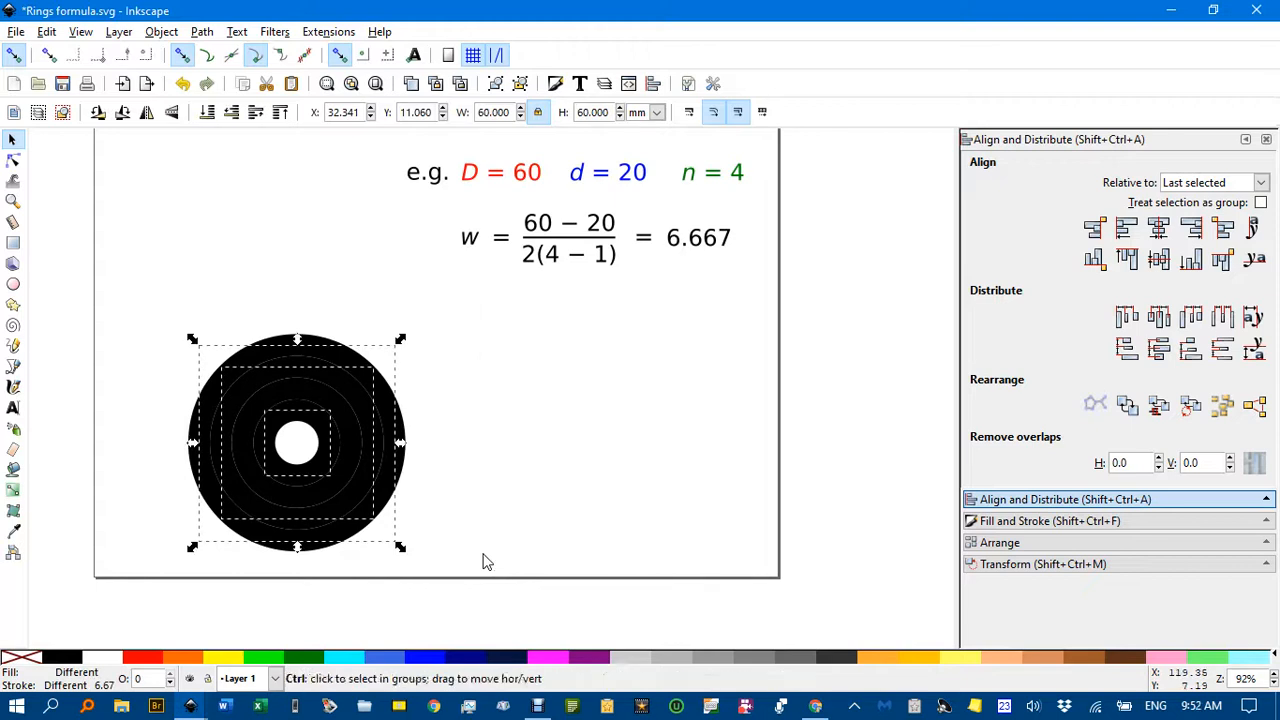
key("ctrl+shift+g")
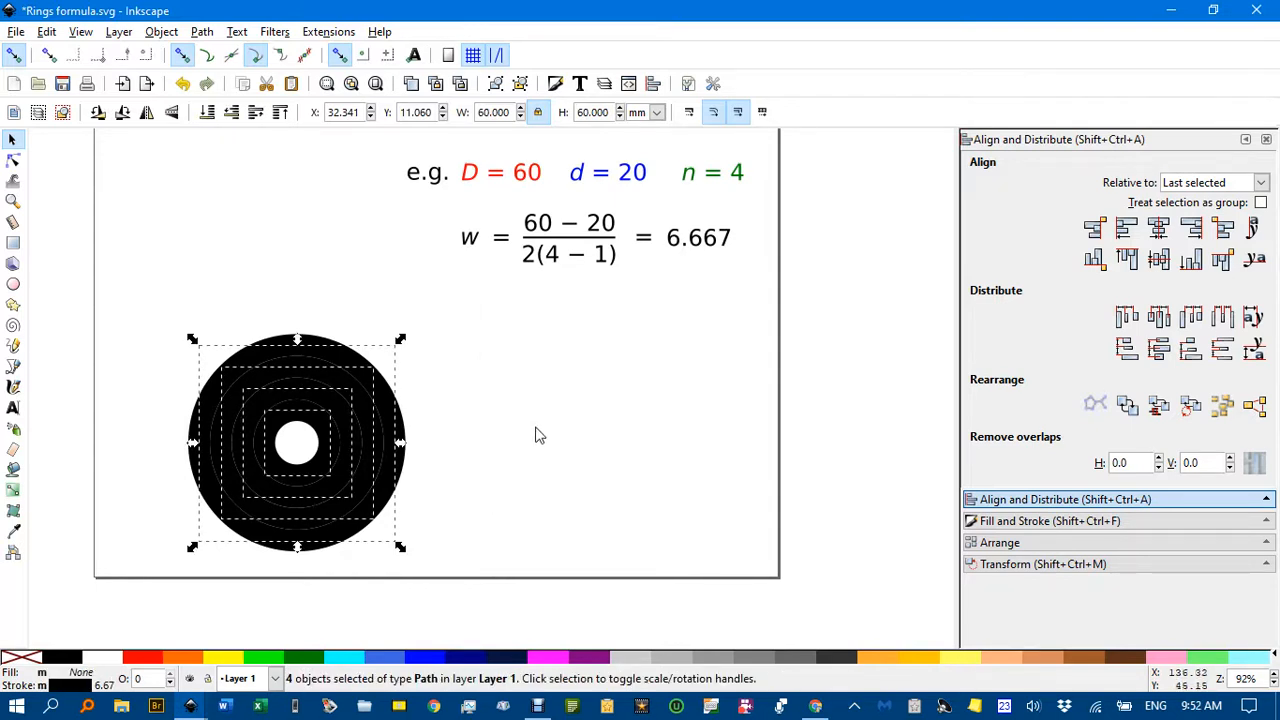
left_click(202, 31)
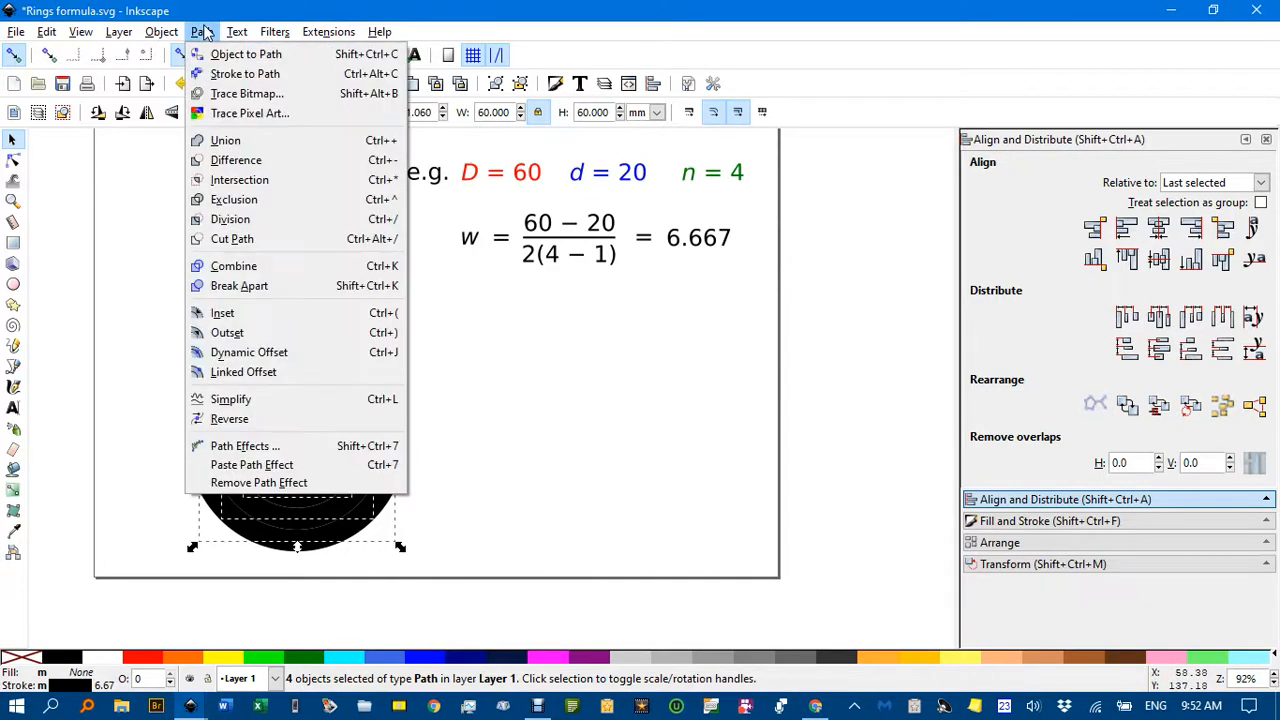
left_click(232, 74)
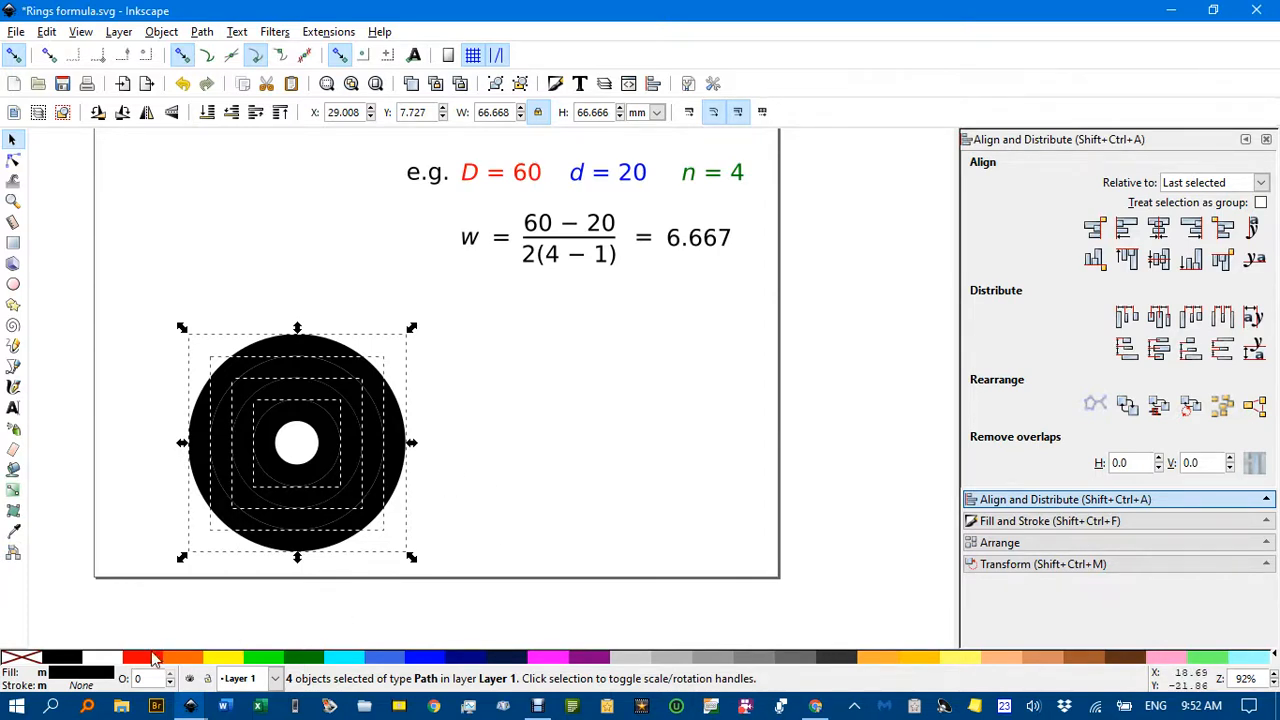
Remove the fill from all four rings and give them a black outline with a 0.2 mm stroke width.
left_click(25, 661)
left_click(64, 658, "shift")
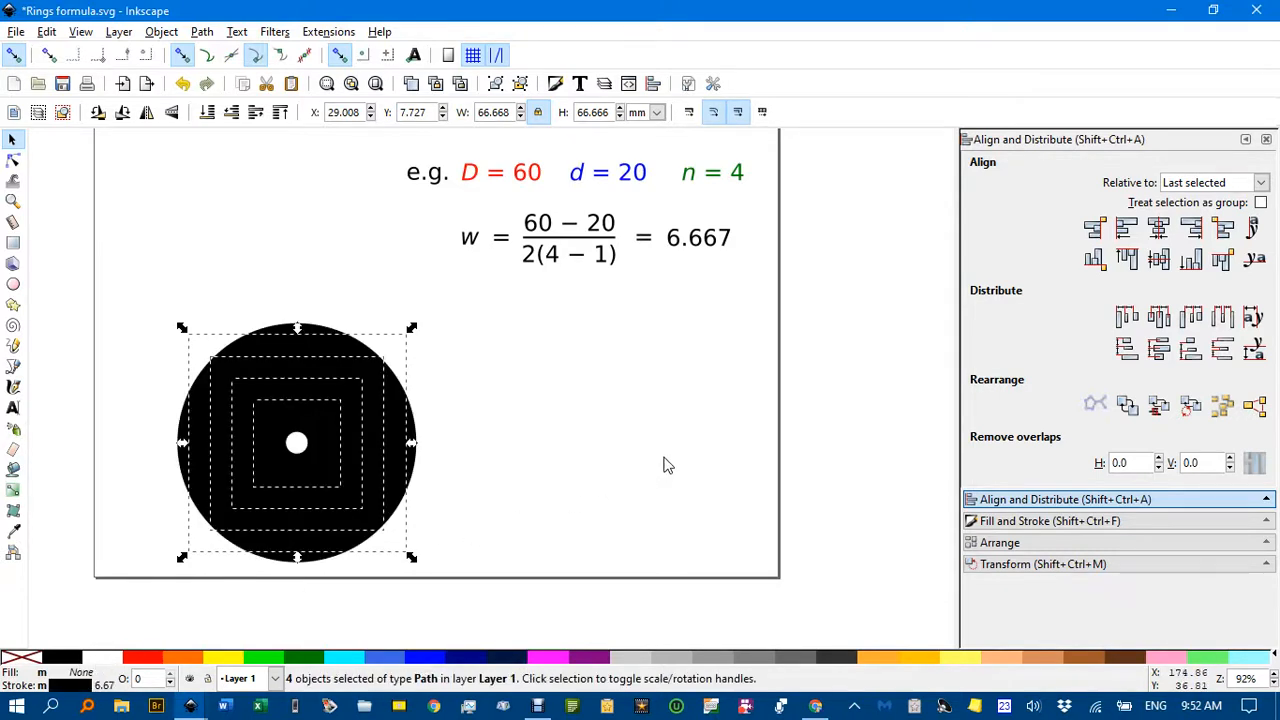
left_click(1055, 521)
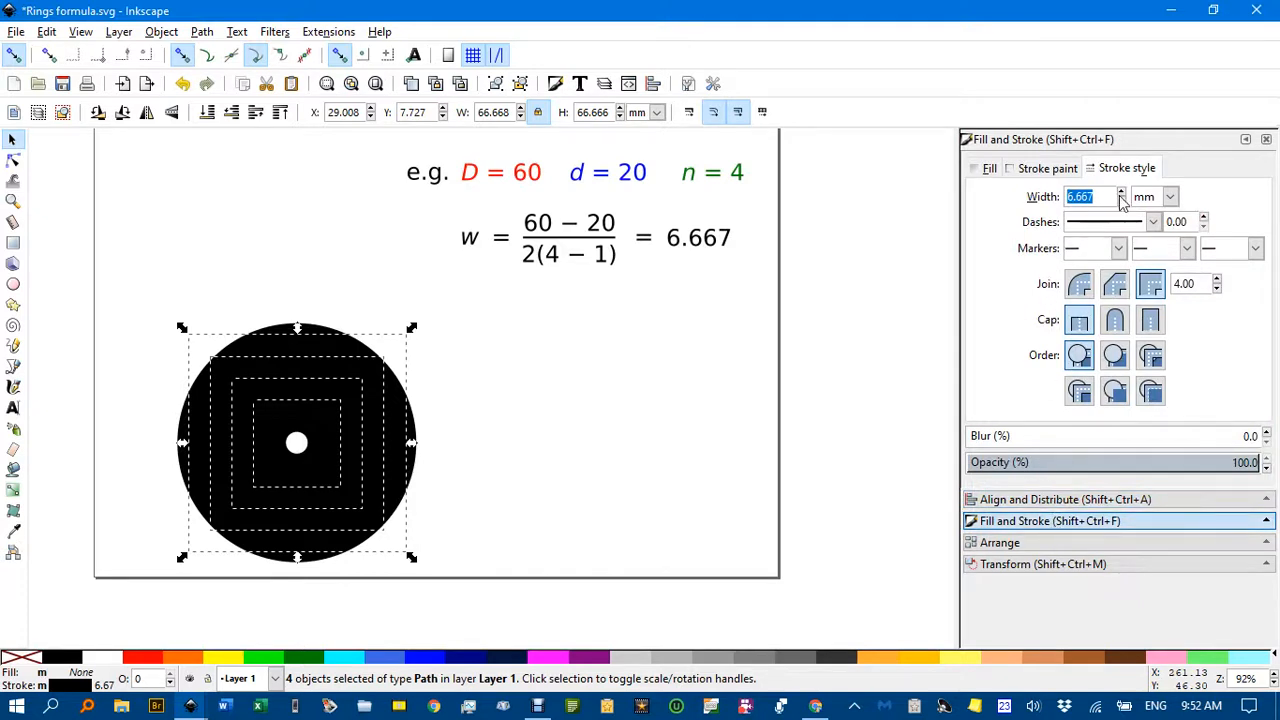
type("0.2")
key("Return")
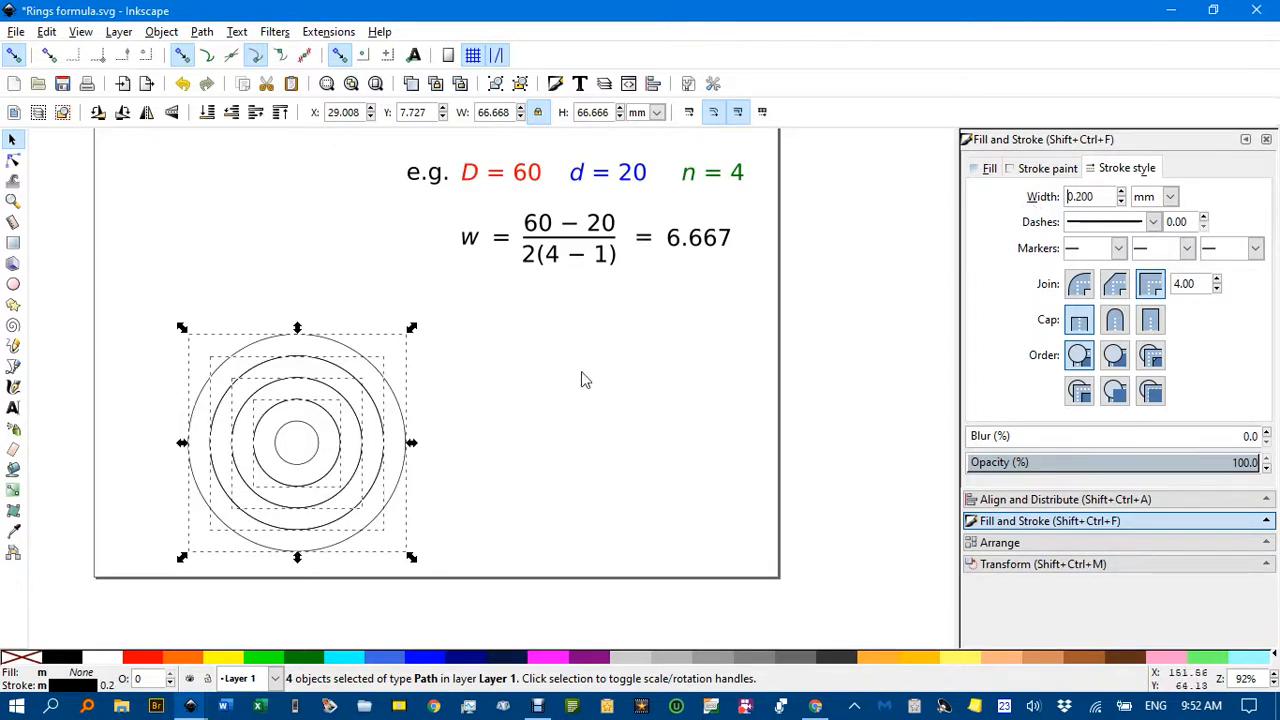
Move the outermost ring out beside the remaining rings, and undo the move of the second ring.
left_click(506, 403)
mouse_move(366, 363)
left_mouse_down()
mouse_move(551, 363)
mouse_move(263, 334)
mouse_move(245, 309)
left_mouse_up()
key("ctrl+z")
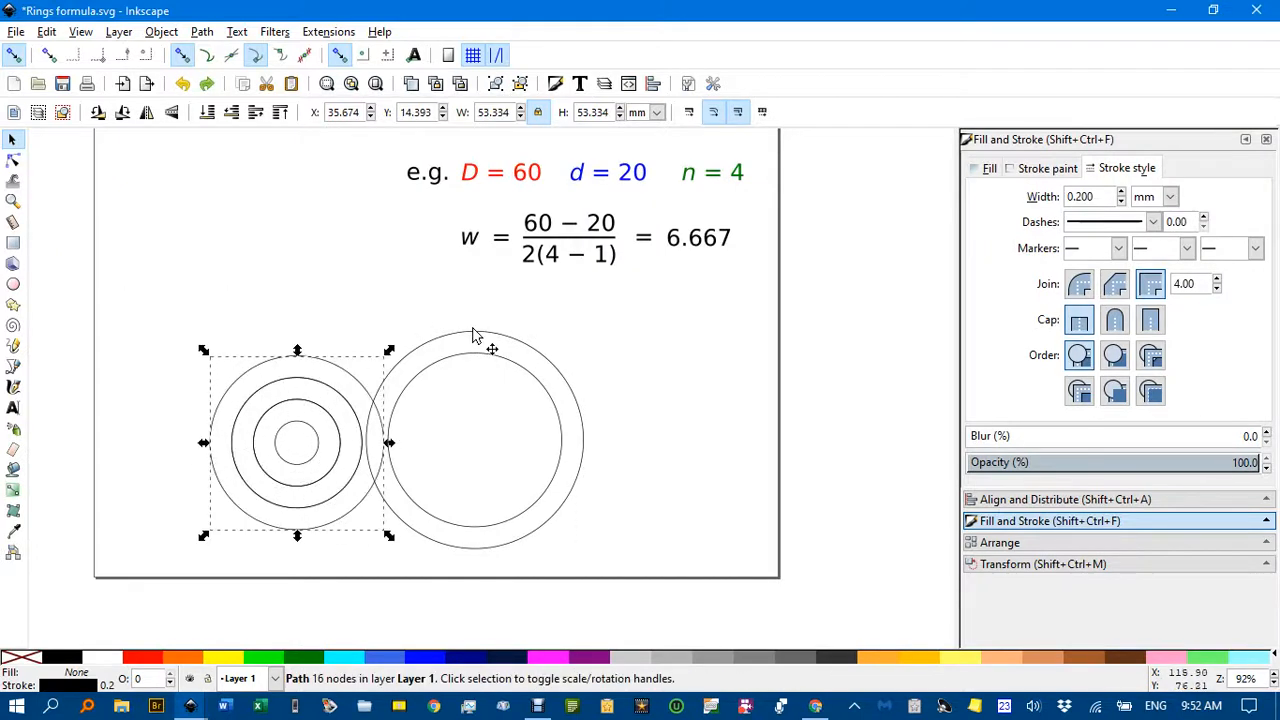
Undo the outermost ring's move and give all four concentric rings a white fill.
key("ctrl+z")
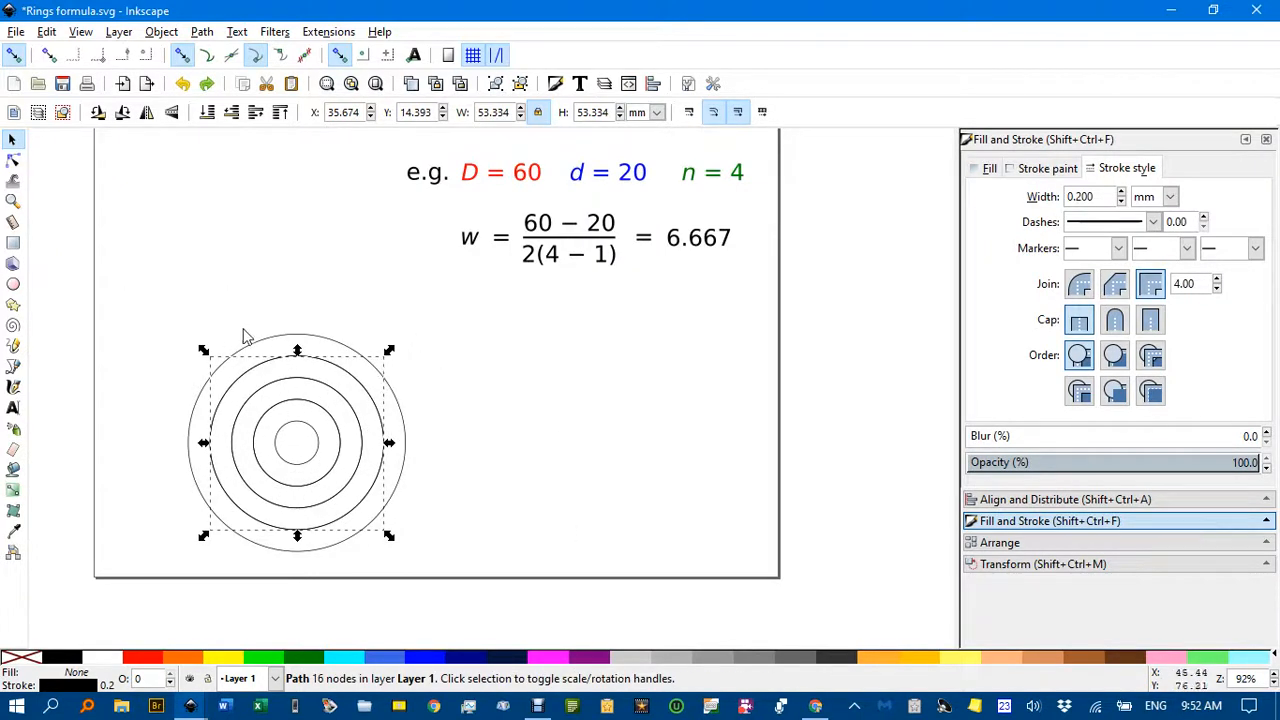
left_click_drag(148, 298, 490, 596)
left_click(95, 657)
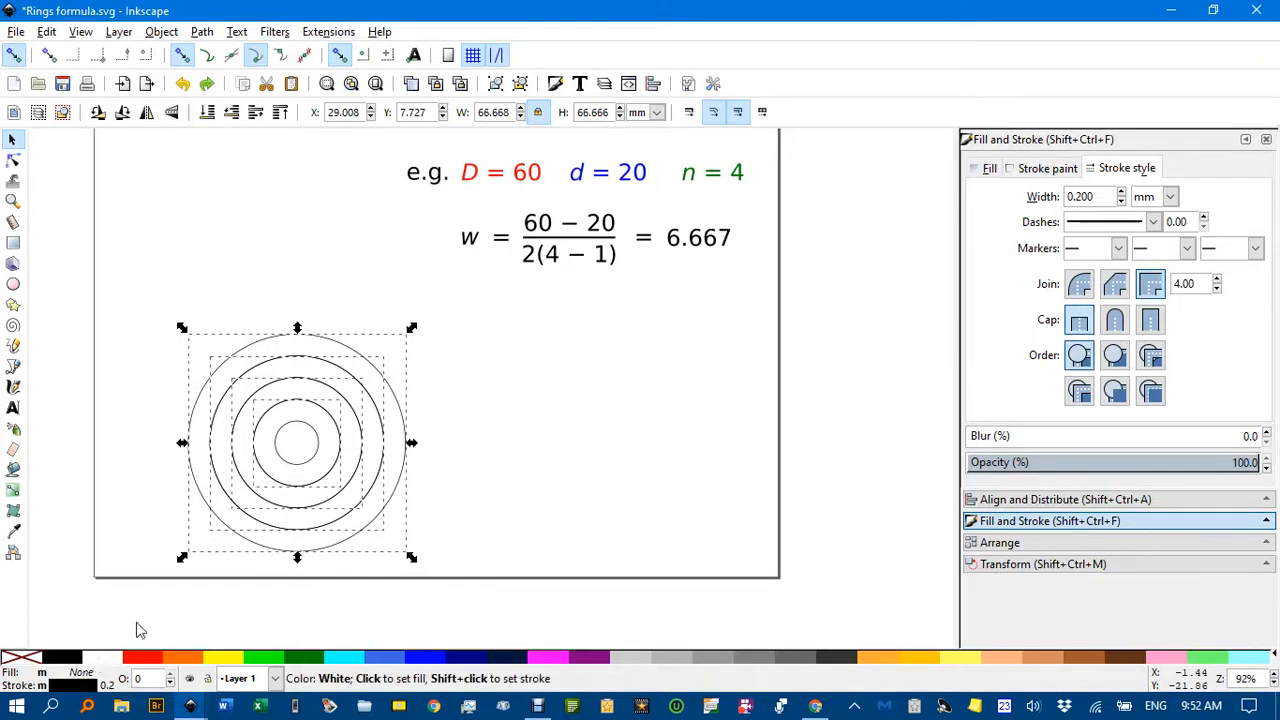
Fill the outermost ring and the third ring from the outside with red.
left_click(487, 426)
left_click(339, 355)
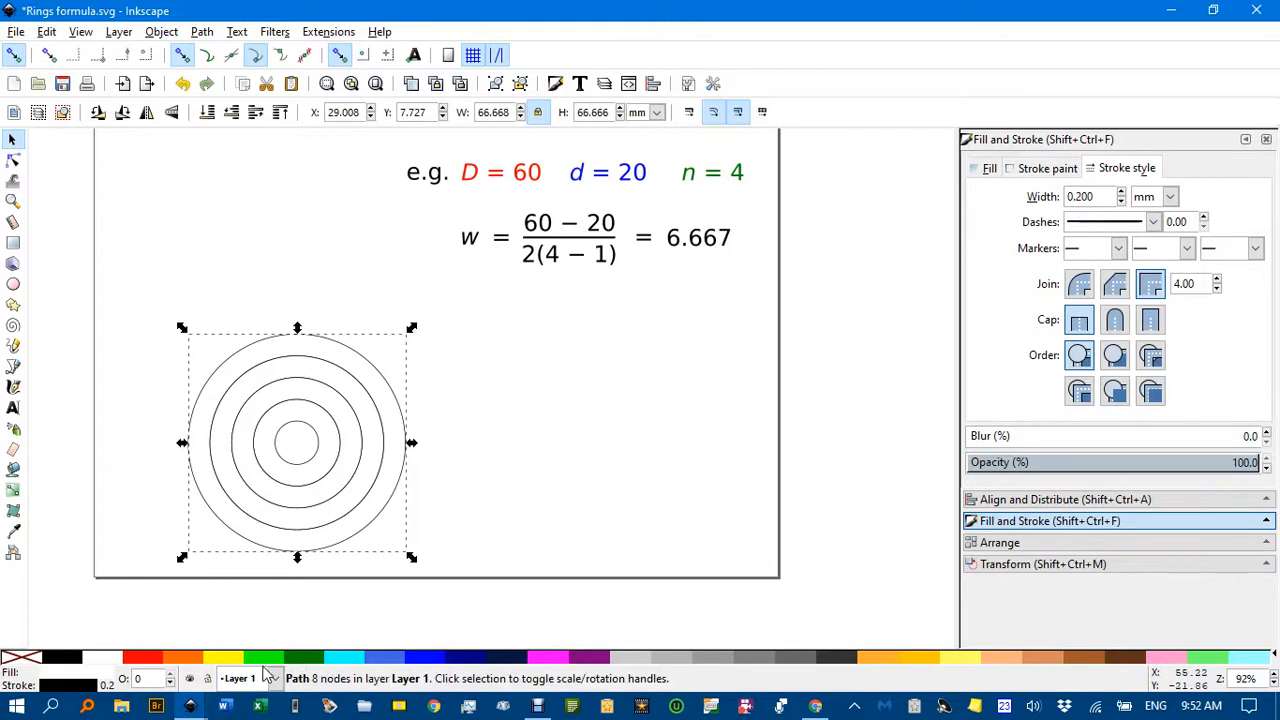
left_click(152, 662)
left_click(292, 397)
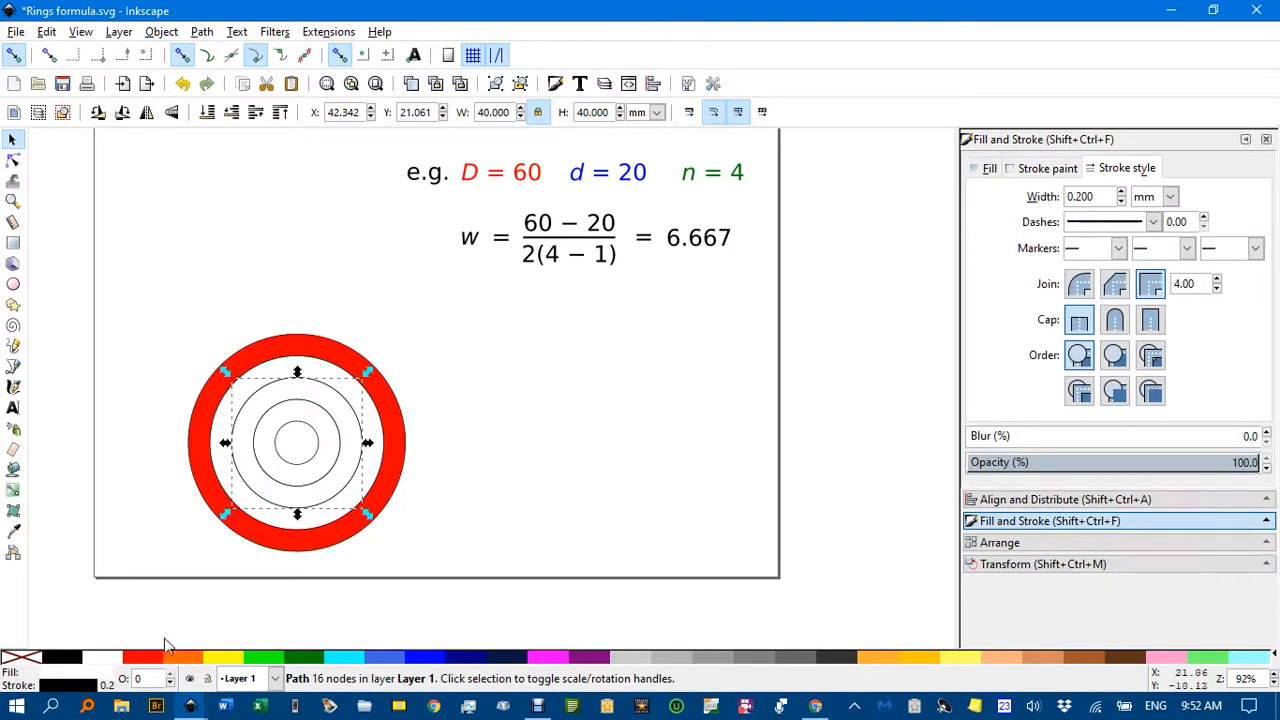
left_click(152, 660)
left_click(443, 412)
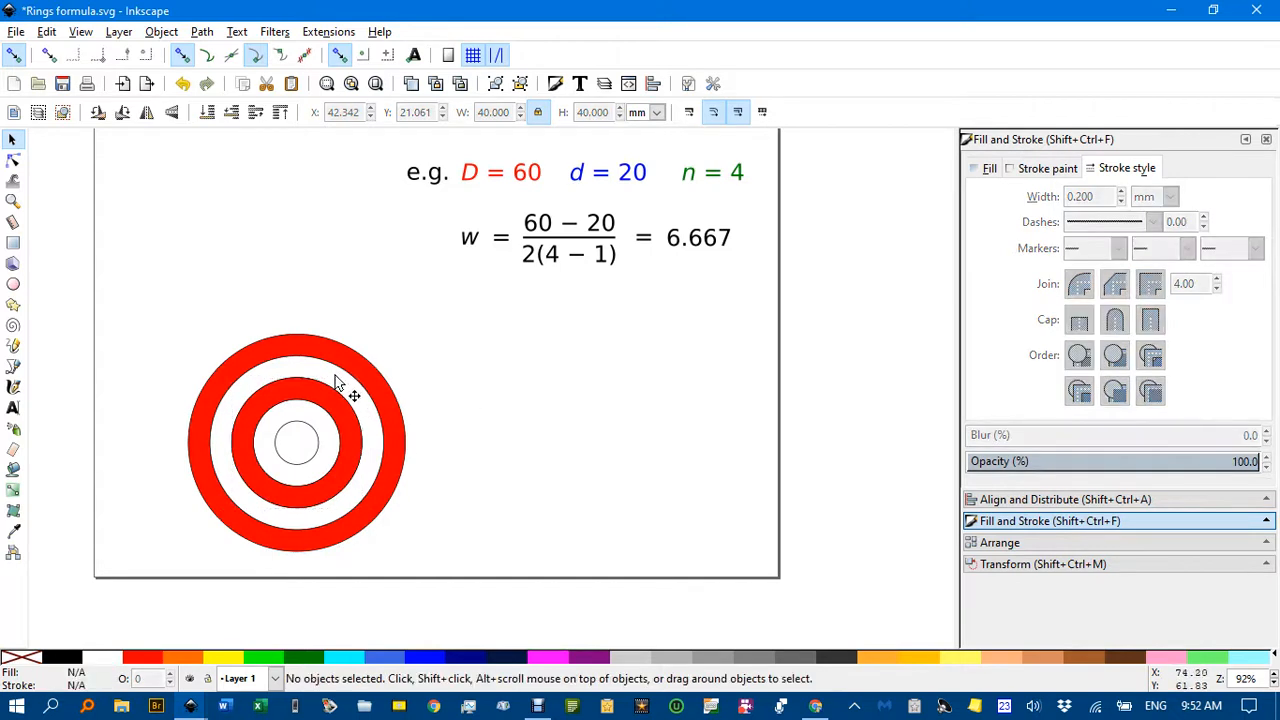
Fill the second ring from the outside and the innermost ring with cyan.
left_click(338, 384)
left_click(348, 661)
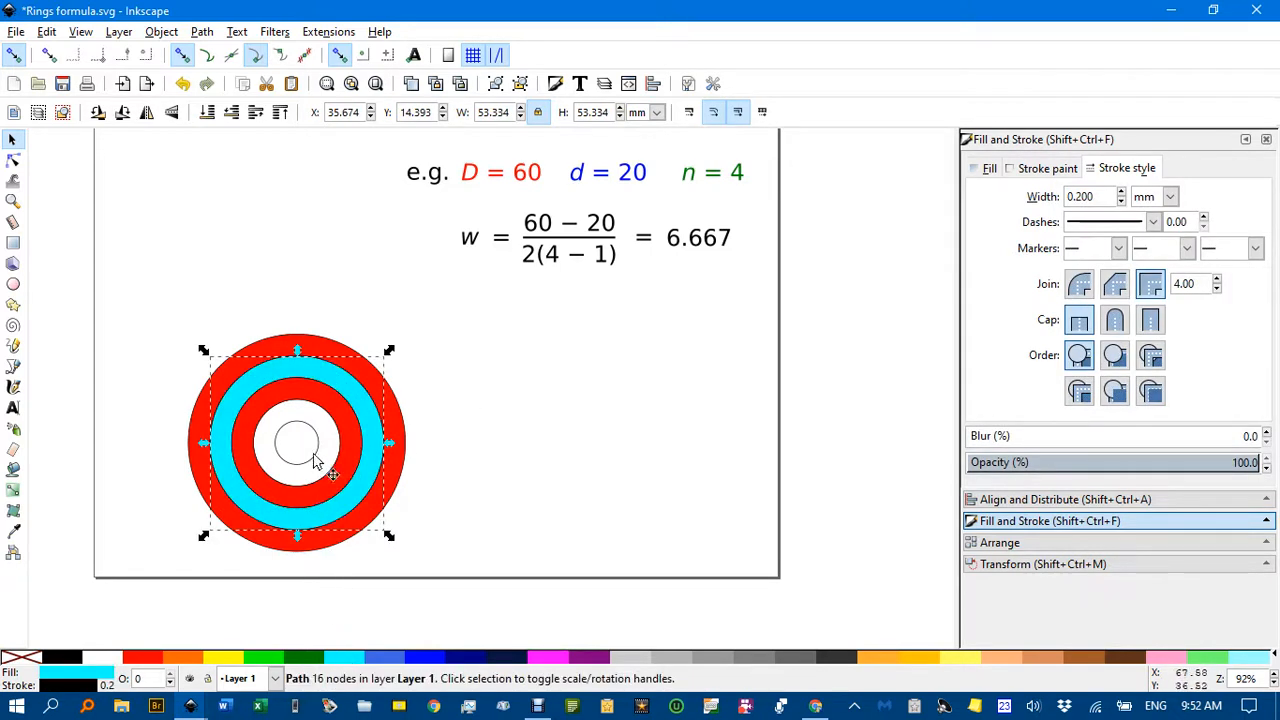
left_click(324, 448)
left_click(357, 660)
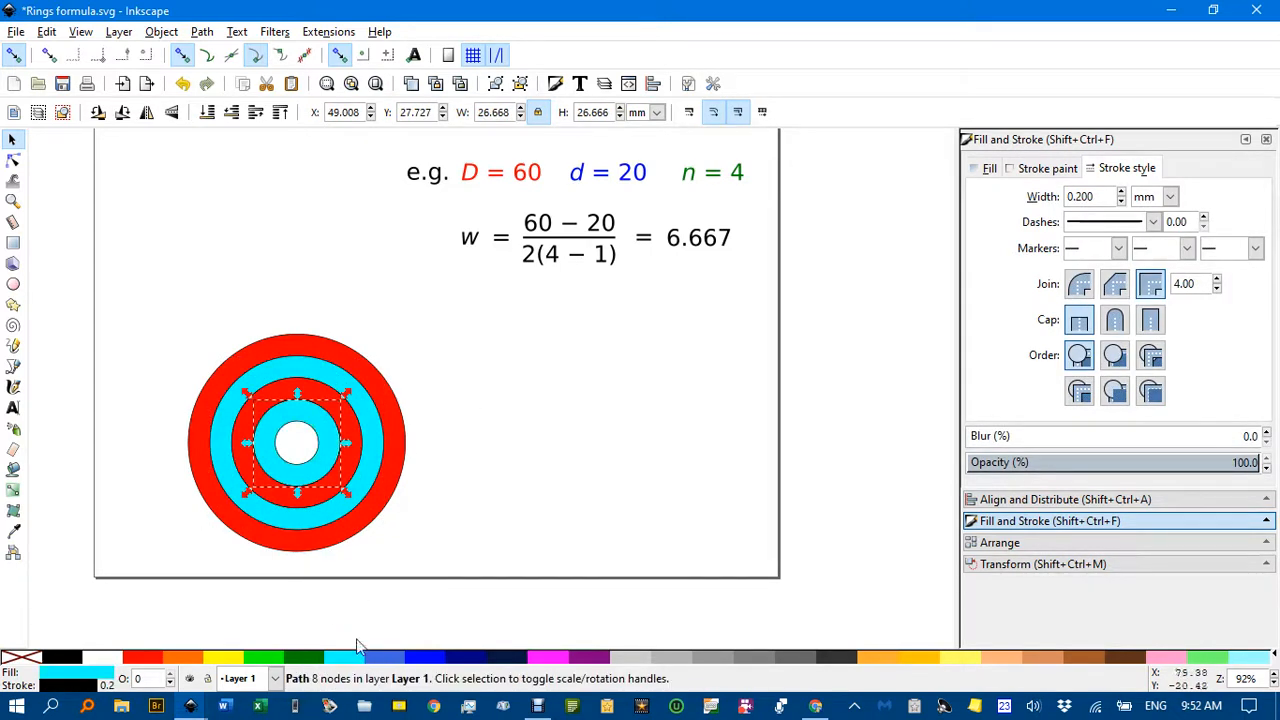
left_click(524, 471)
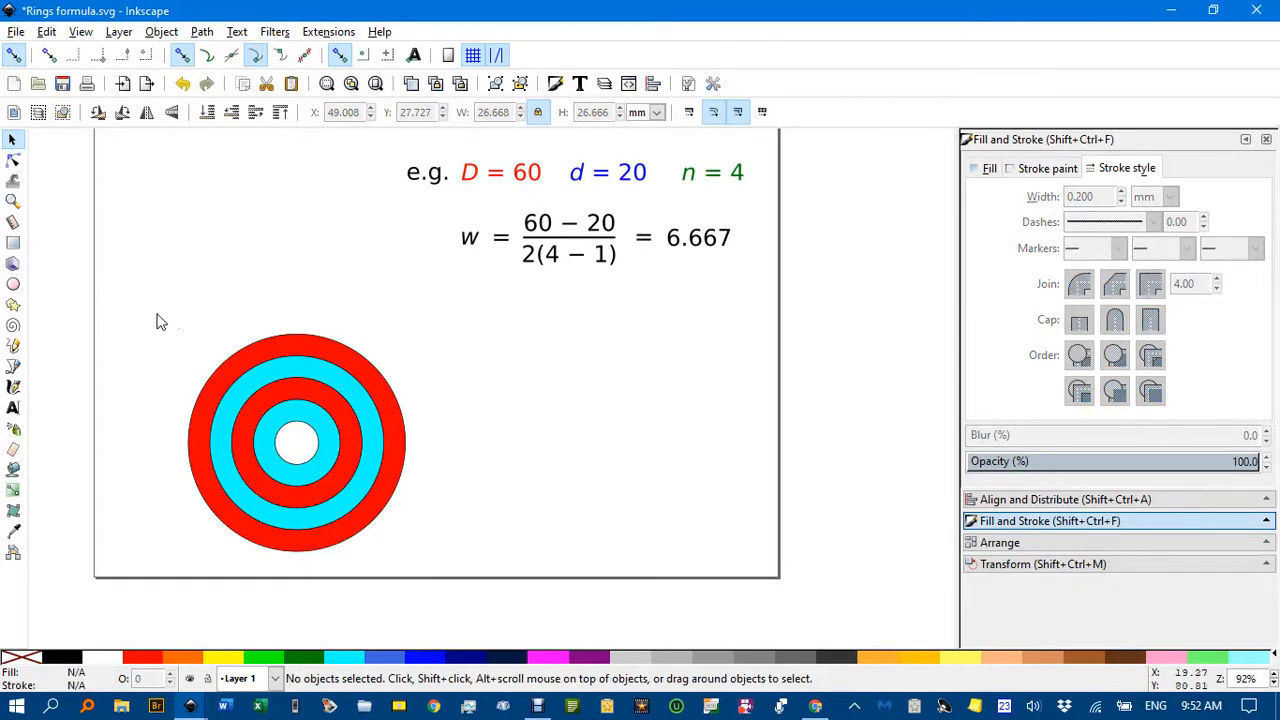
Remove the black outline from all four red and cyan rings.
left_click_drag(156, 313, 465, 586)
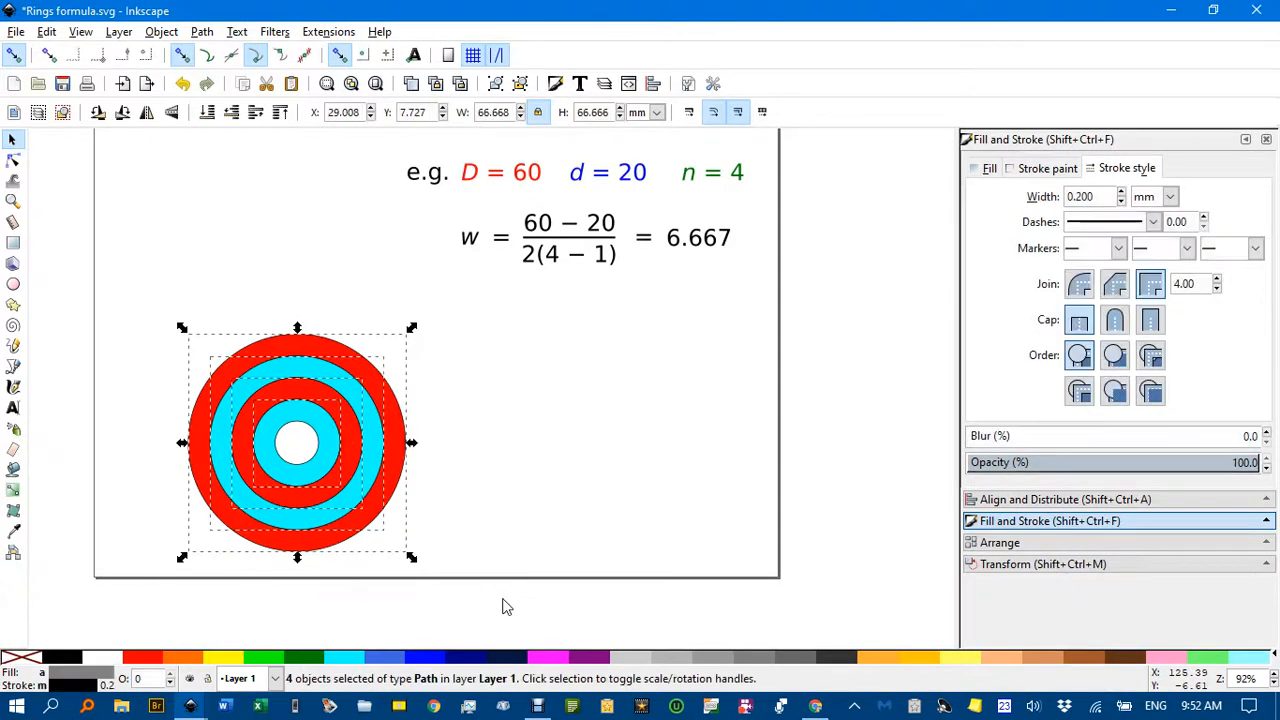
left_click(28, 660, "shift")
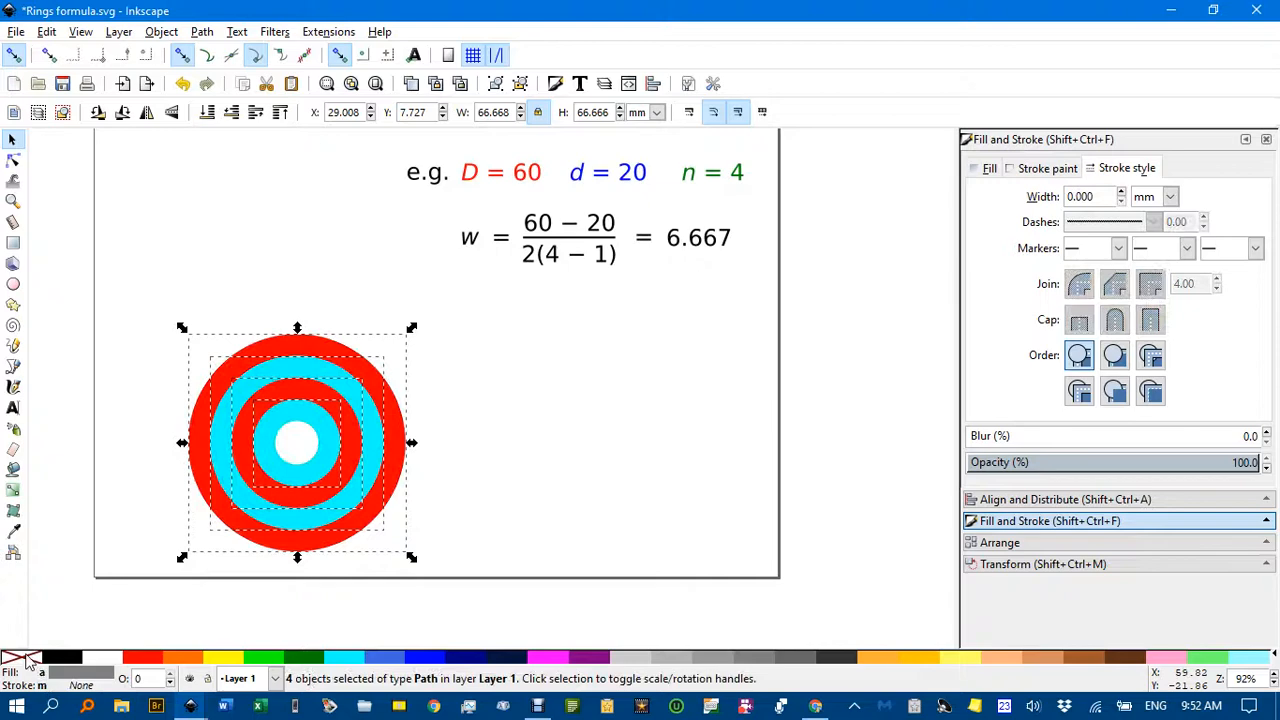
left_click(426, 463)
Examine the coloured rings up close and review the formulas for d and w with the example rings above them.
scroll(381, 438, "up", 3)
scroll(380, 431, "down", 2)
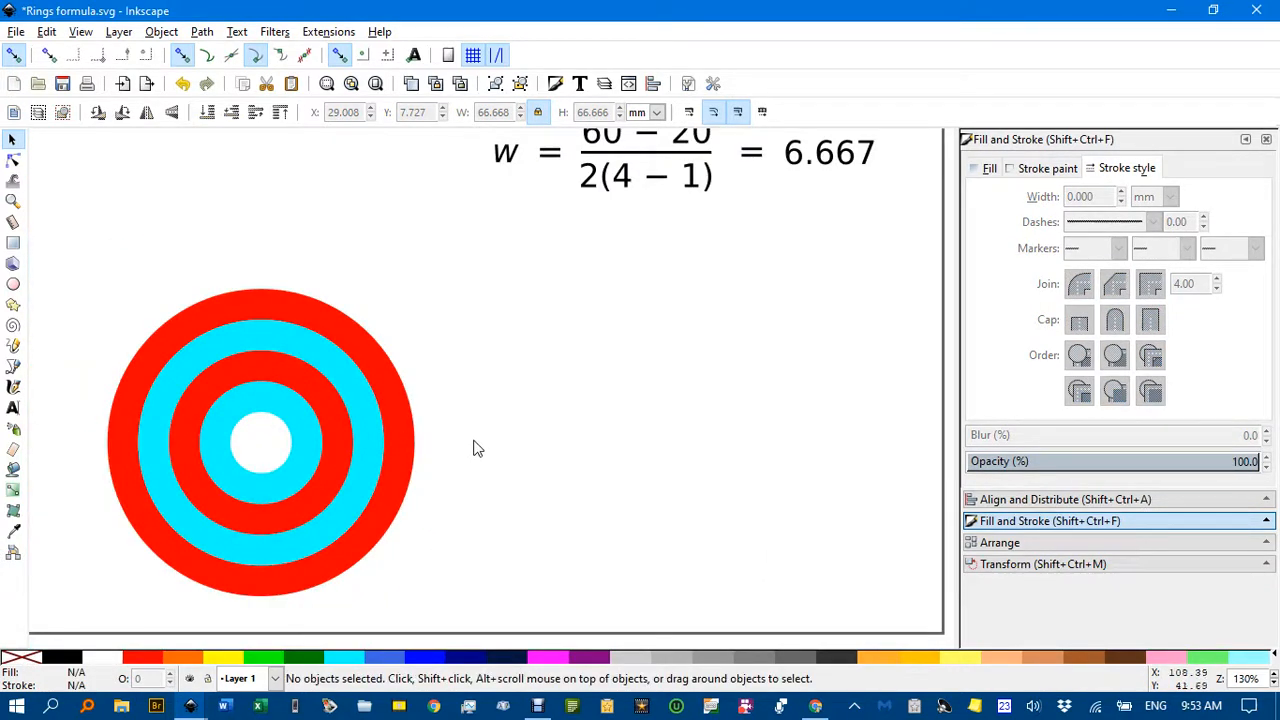
left_click_drag(567, 422, 566, 457)
scroll(536, 438, "down", 2)
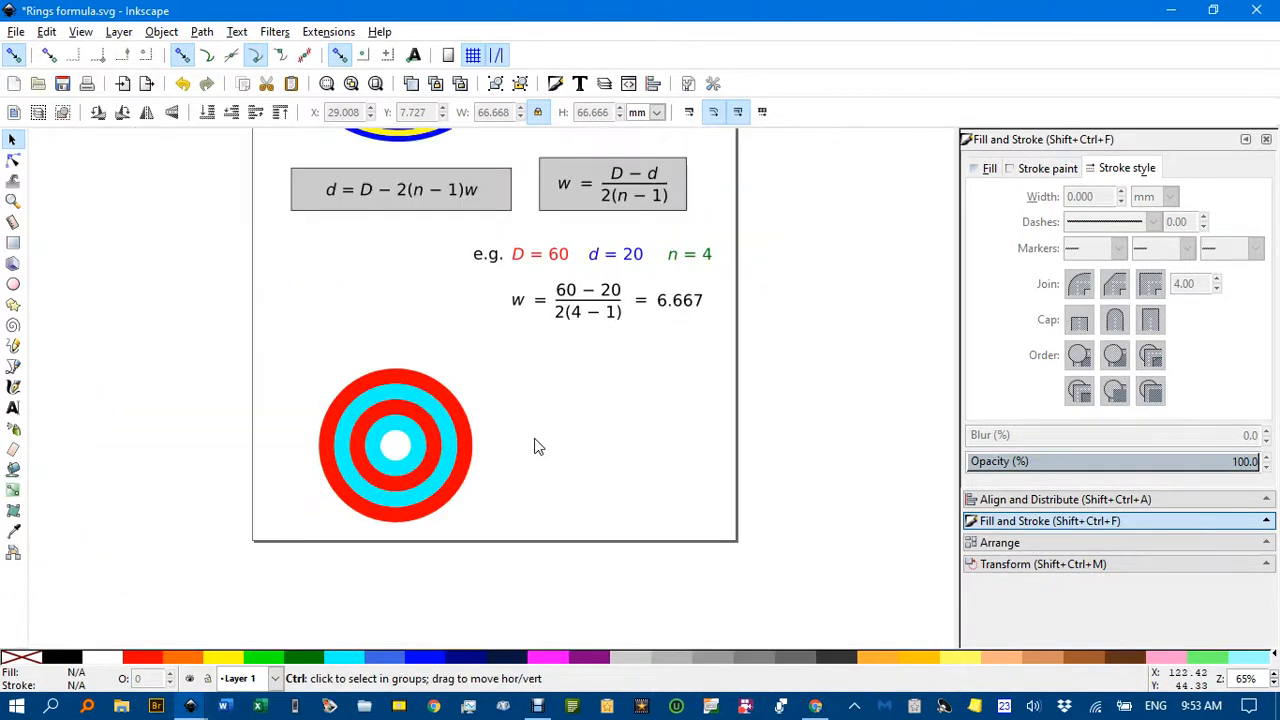
left_click_drag(443, 263, 434, 374)
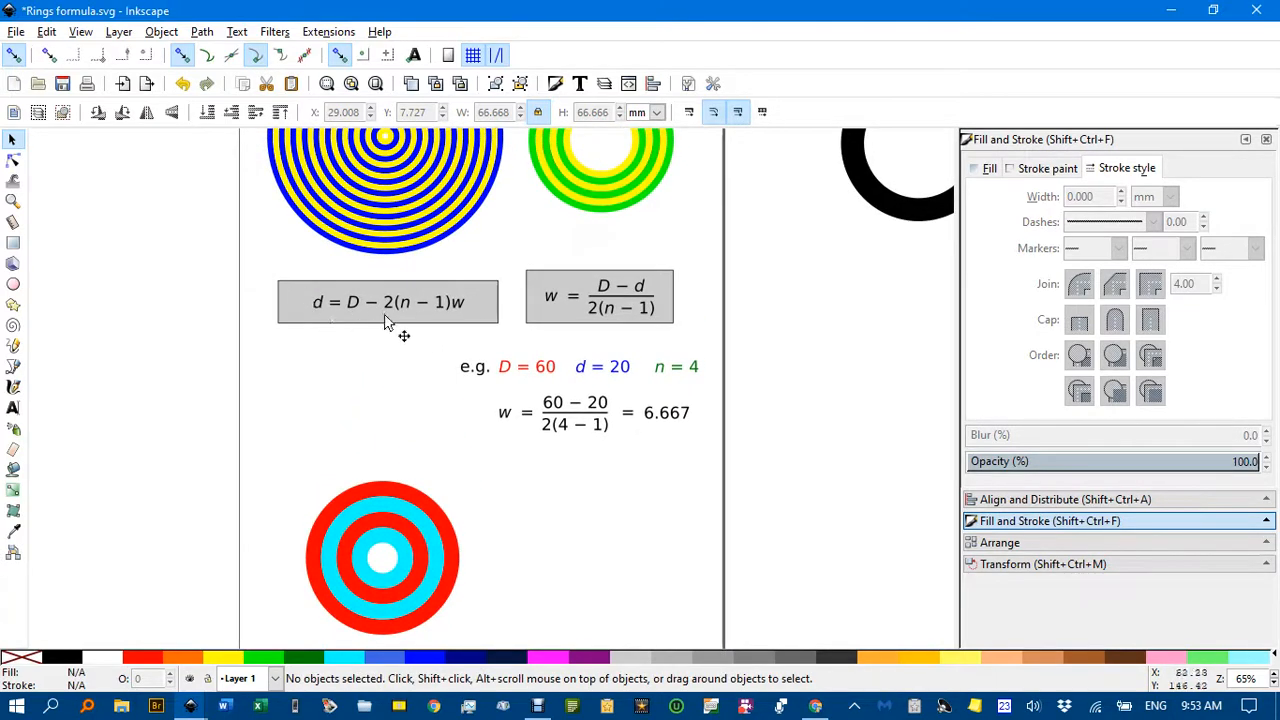
left_click_drag(326, 308, 310, 350)
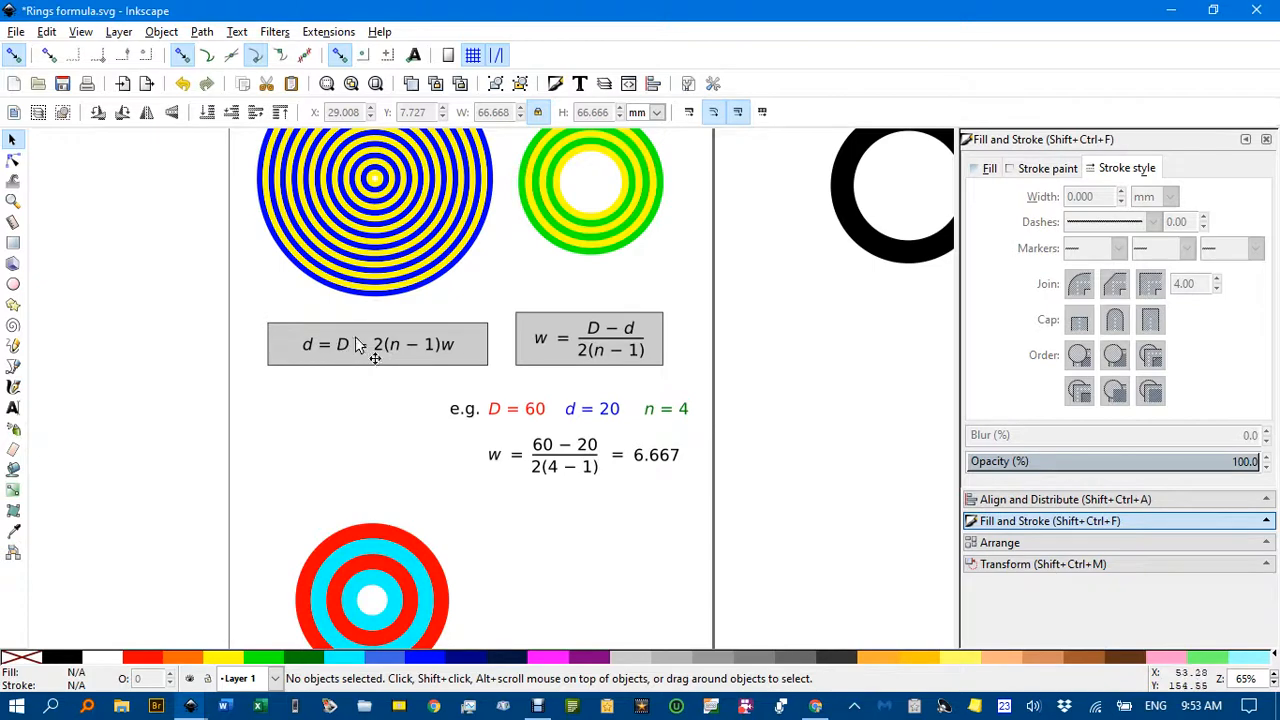
left_click_drag(655, 252, 585, 303)
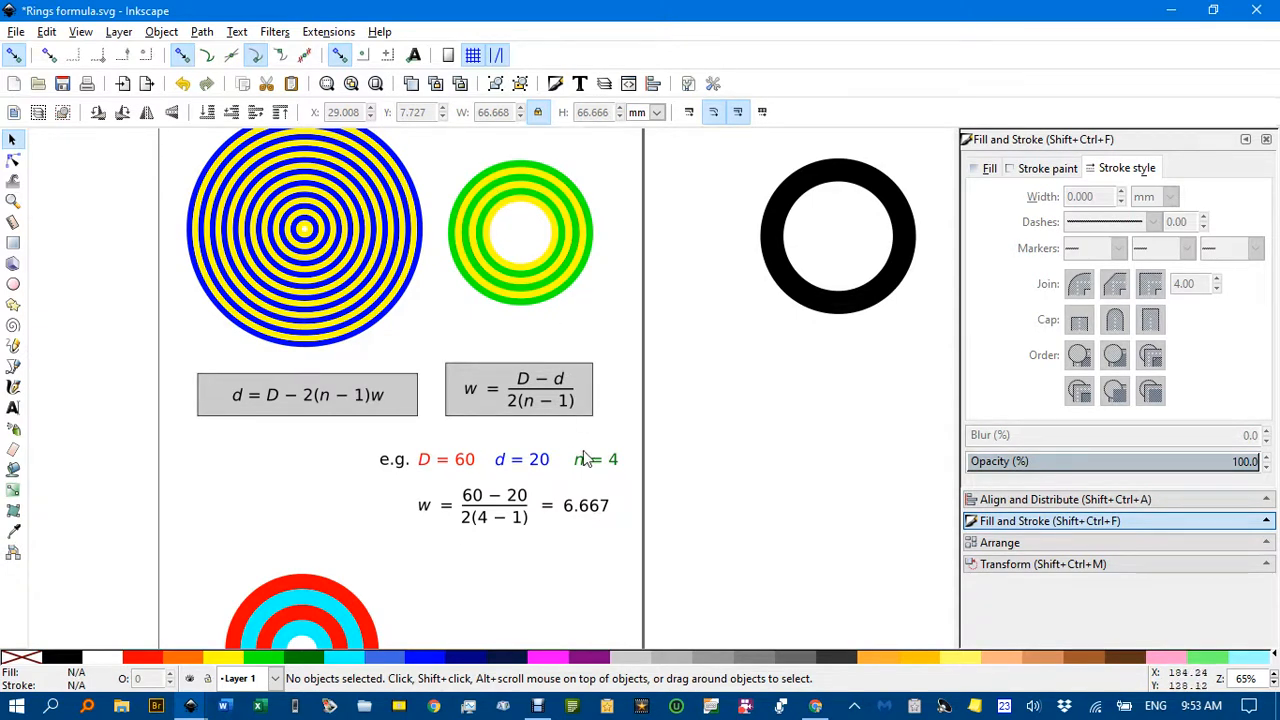
scroll(585, 458, "down", 2)
scroll(583, 453, "down", 3)
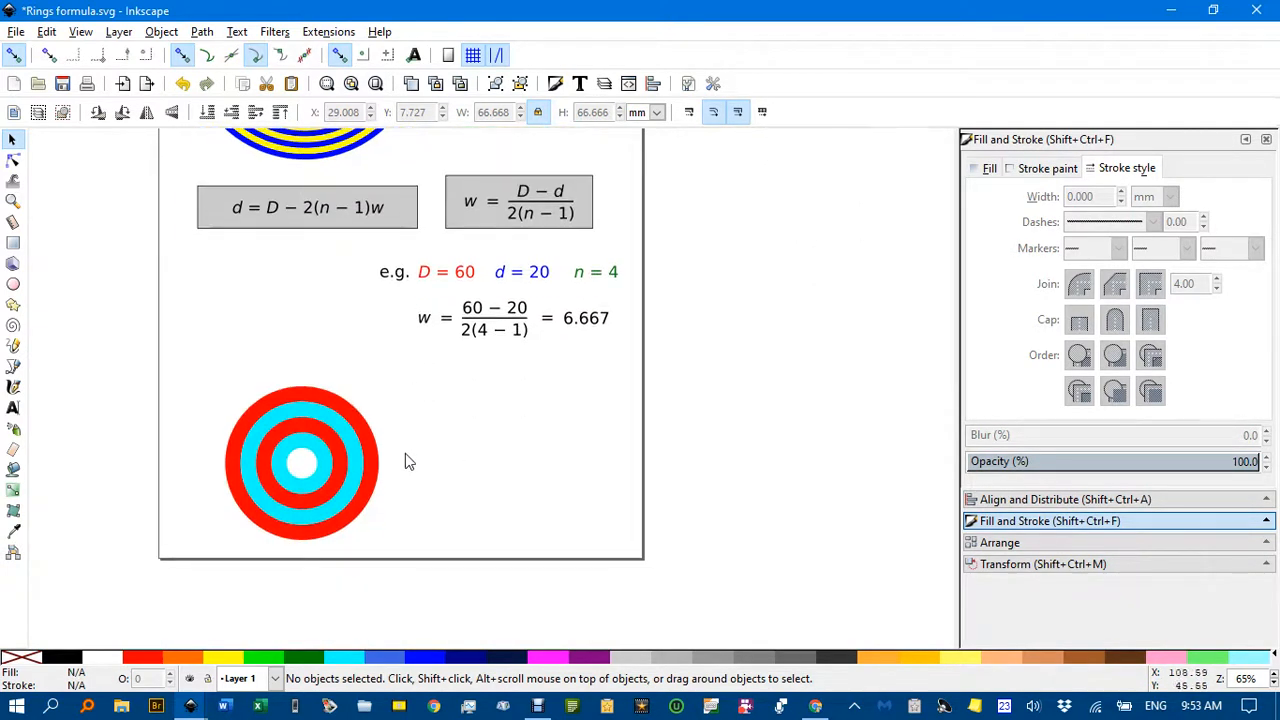